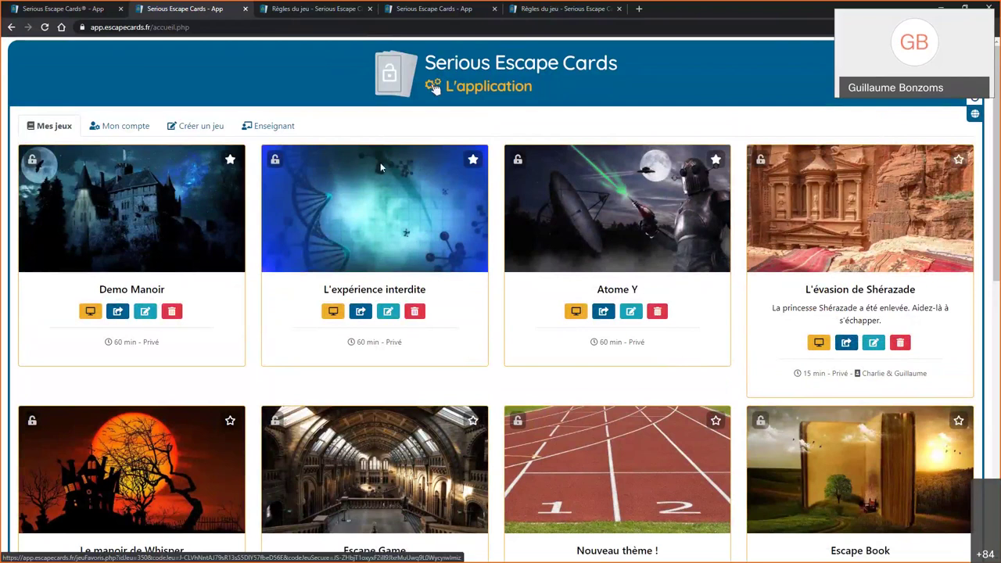
- Remove the game L'expérience interdite from the favourites, and launch Demo Manoir before returning to the games gallery
{"action": "left_click", "coordinate": [473, 162]}
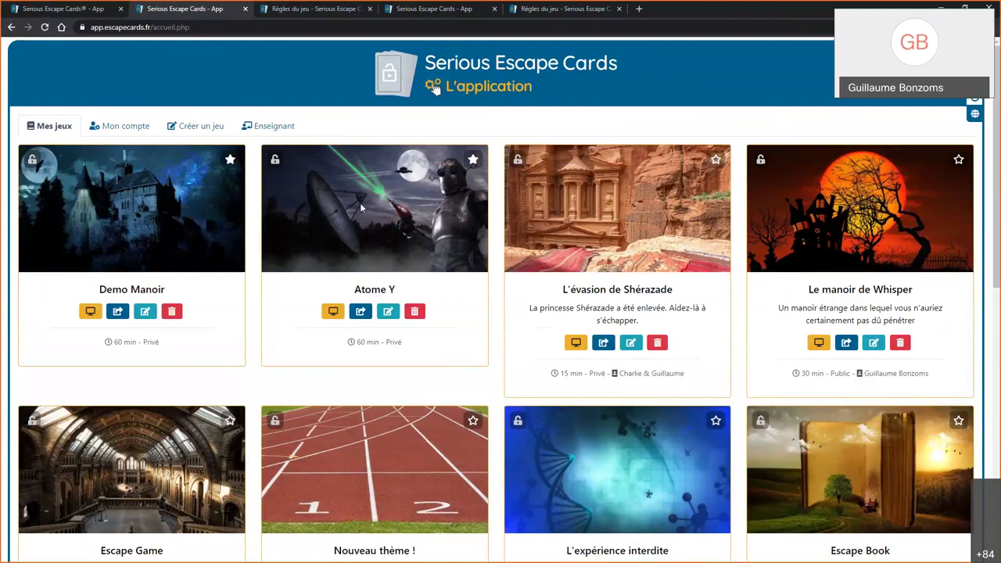
{"action": "left_click", "coordinate": [89, 312]}
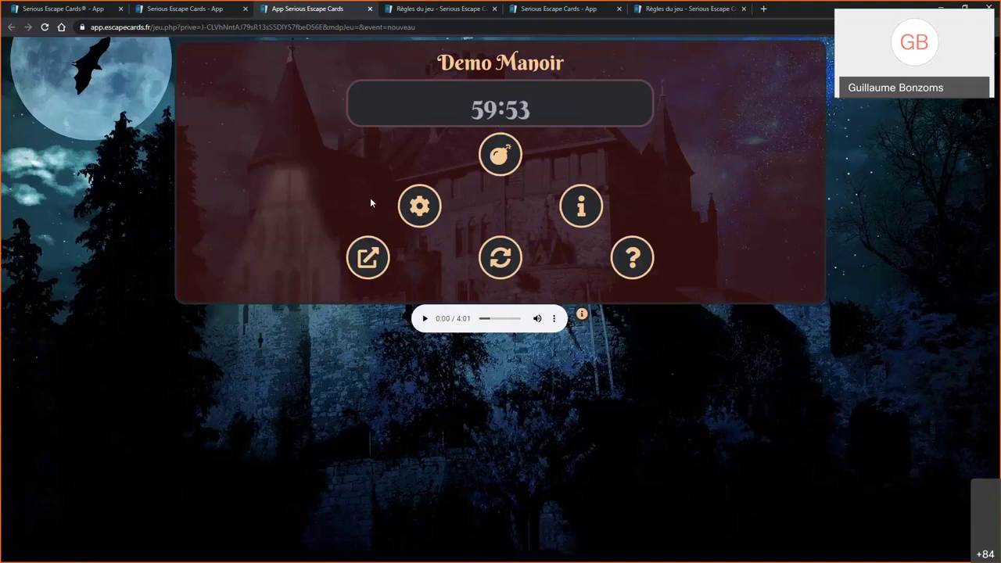
{"action": "left_click", "coordinate": [210, 9]}
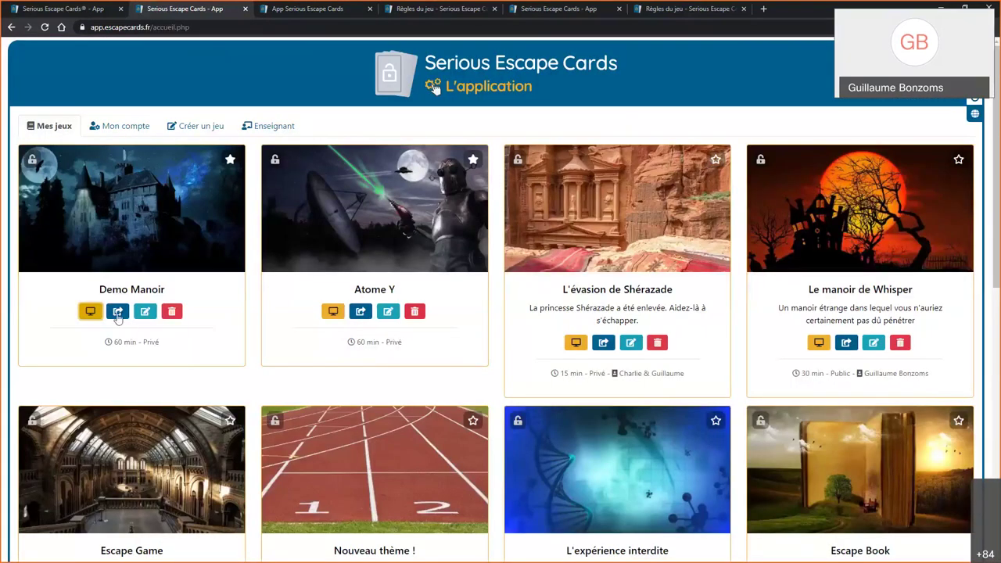
- Review Demo Manoir's sharing options, including the private link, public link and QR code, and close them
{"action": "left_click", "coordinate": [118, 312]}
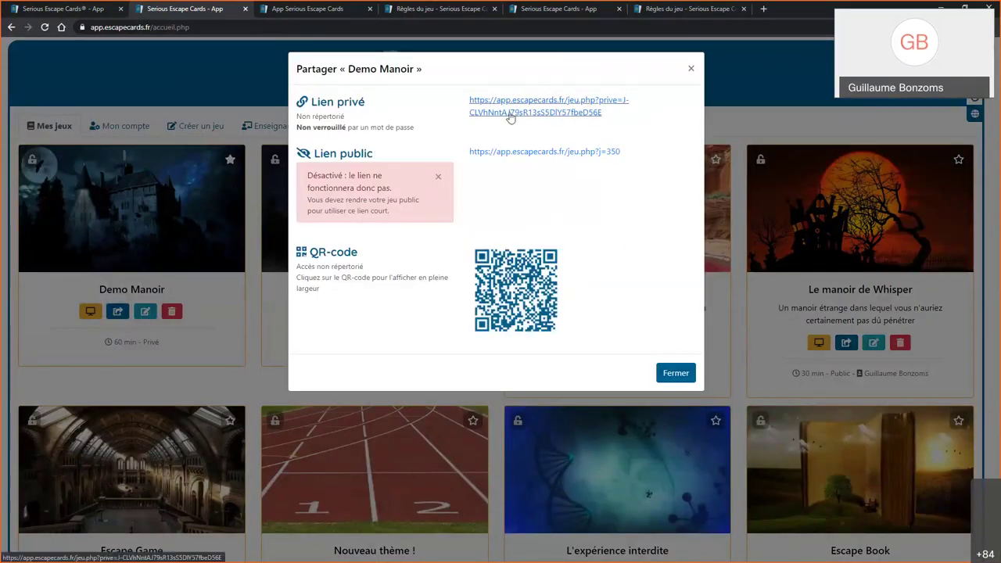
{"action": "right_click", "coordinate": [541, 294]}
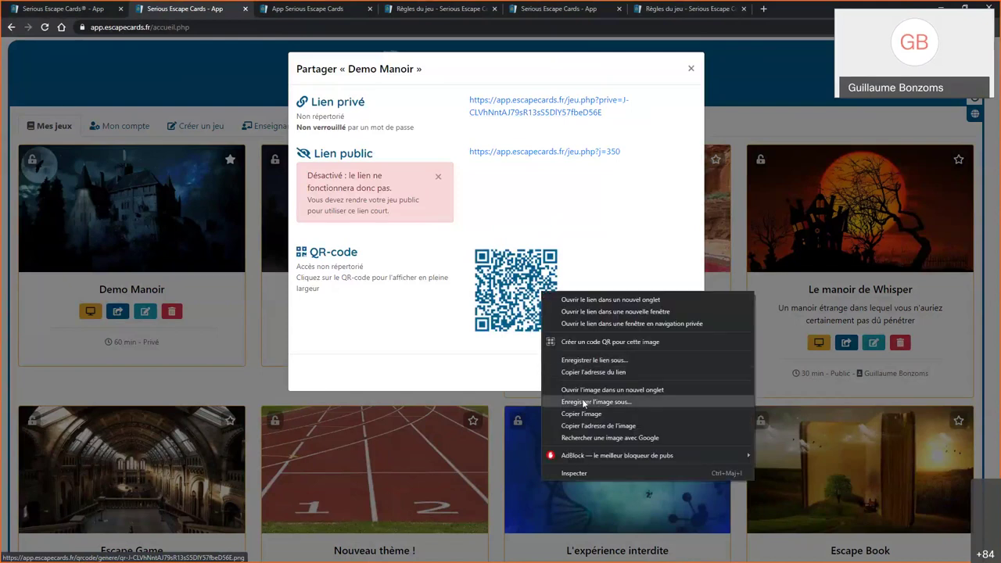
{"action": "left_click", "coordinate": [606, 284]}
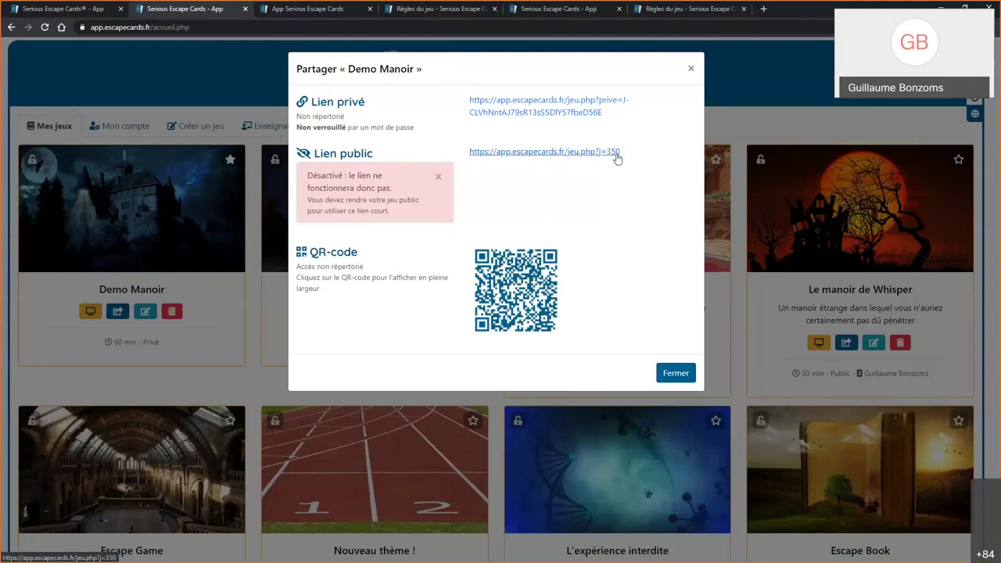
{"action": "left_click", "coordinate": [682, 375]}
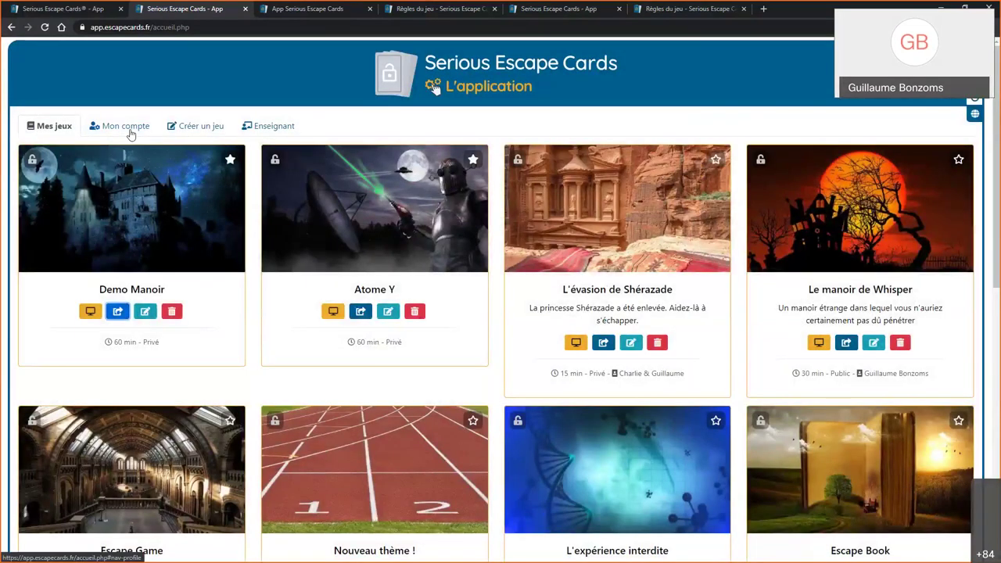
- Open Demo Manoir for editing, delete its only code, and go to its introduction settings
{"action": "left_click", "coordinate": [144, 312]}
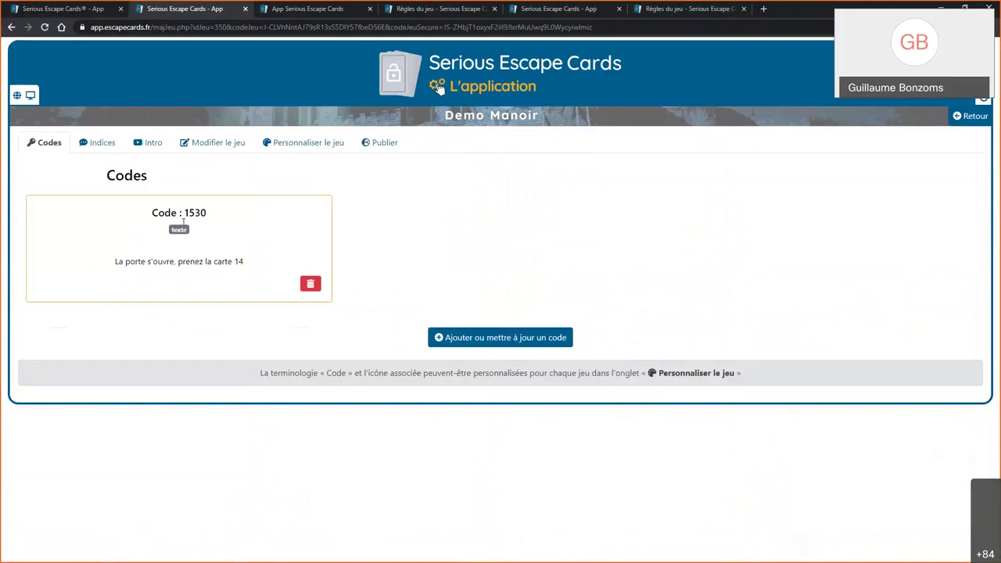
{"action": "left_click", "coordinate": [311, 287]}
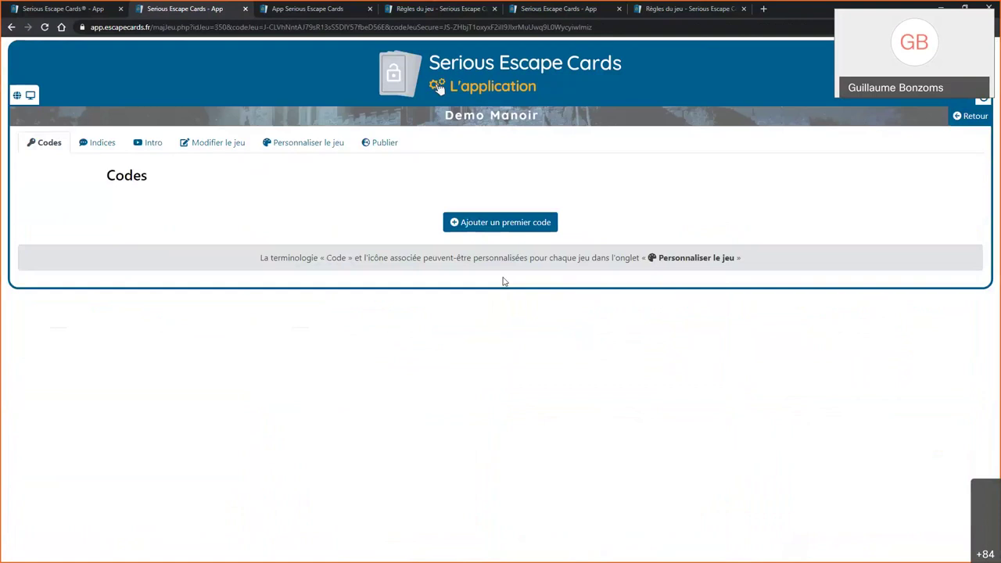
{"action": "left_click", "coordinate": [95, 145]}
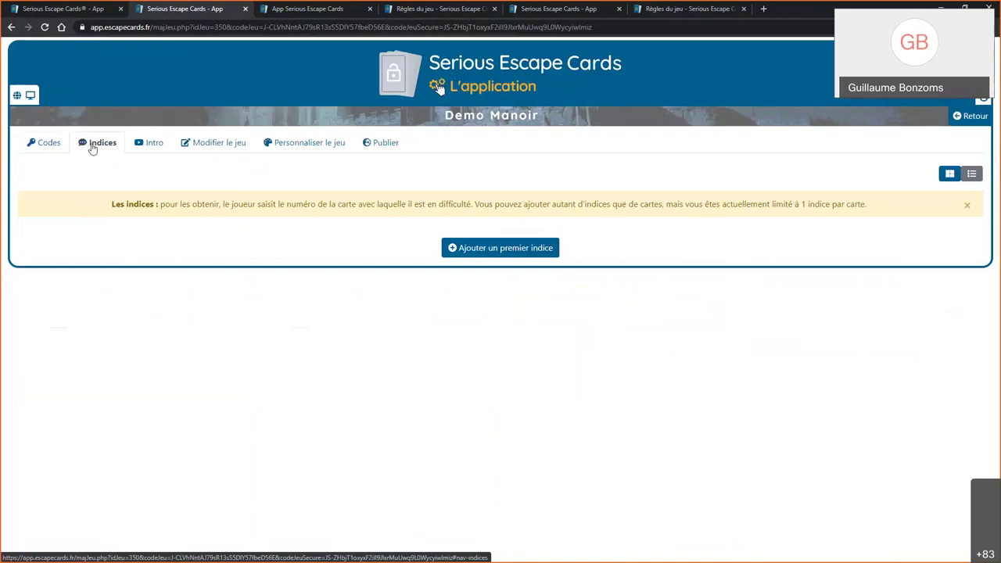
{"action": "left_click", "coordinate": [159, 148]}
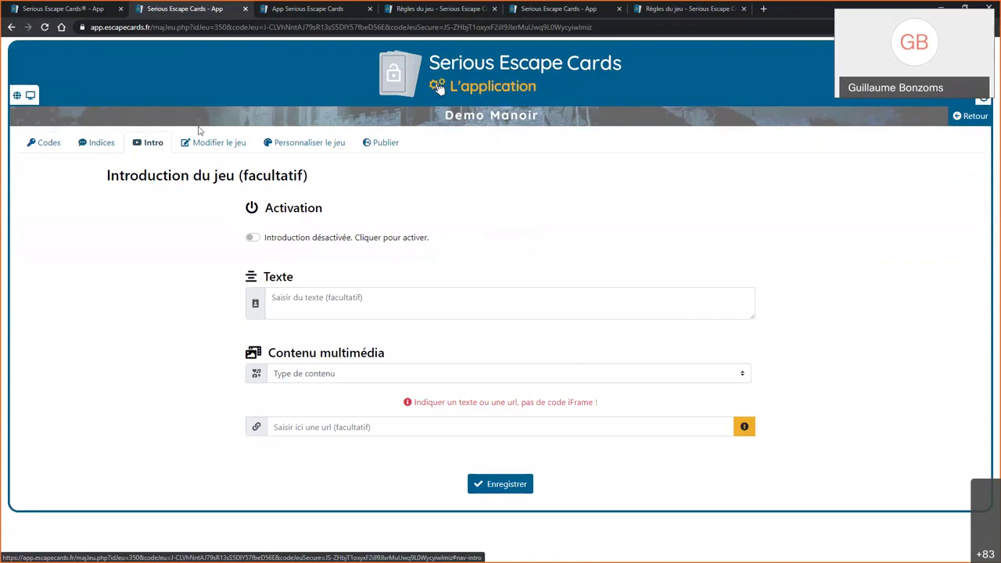
- Try Fichier Pdf and Genially as the introduction's multimedia content type, checking the URL field for each
{"action": "left_click", "coordinate": [326, 374]}
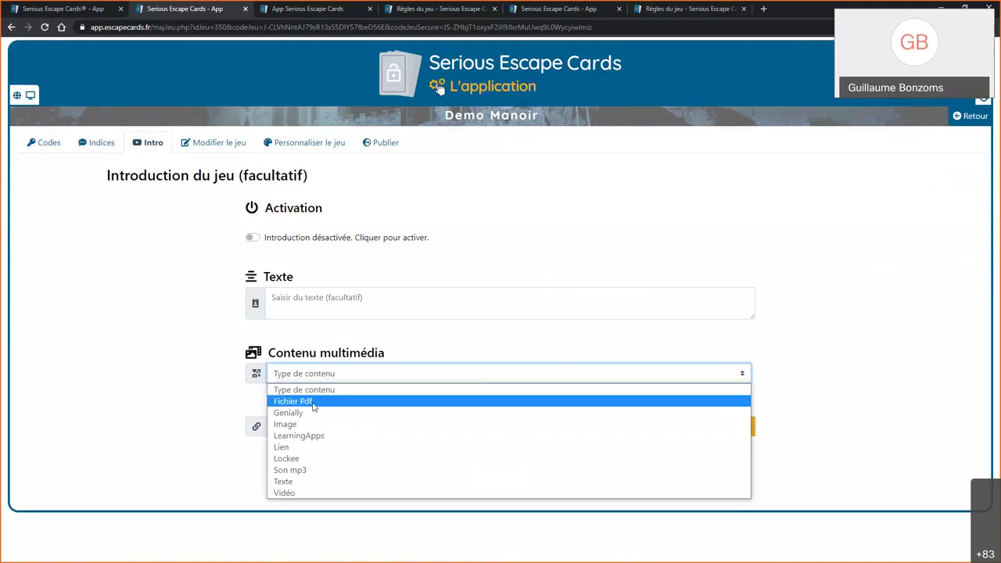
{"action": "left_click", "coordinate": [313, 401]}
{"action": "left_click", "coordinate": [314, 427]}
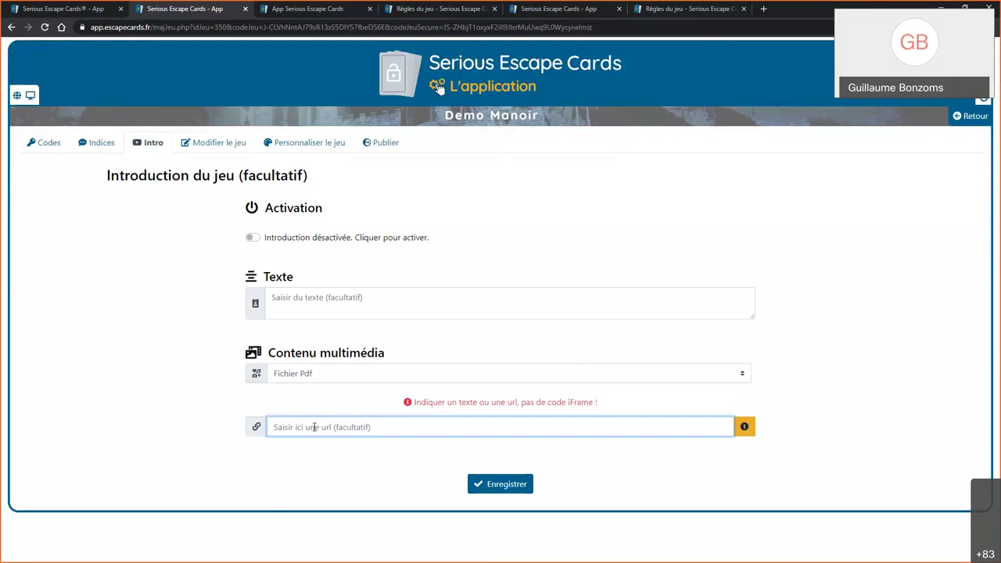
{"action": "left_click", "coordinate": [344, 373]}
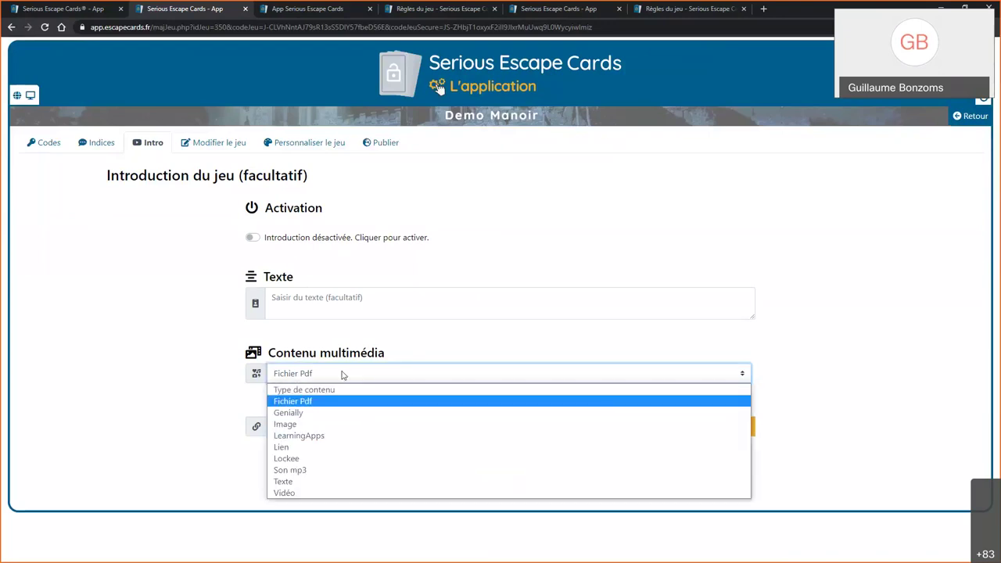
{"action": "left_click", "coordinate": [309, 417]}
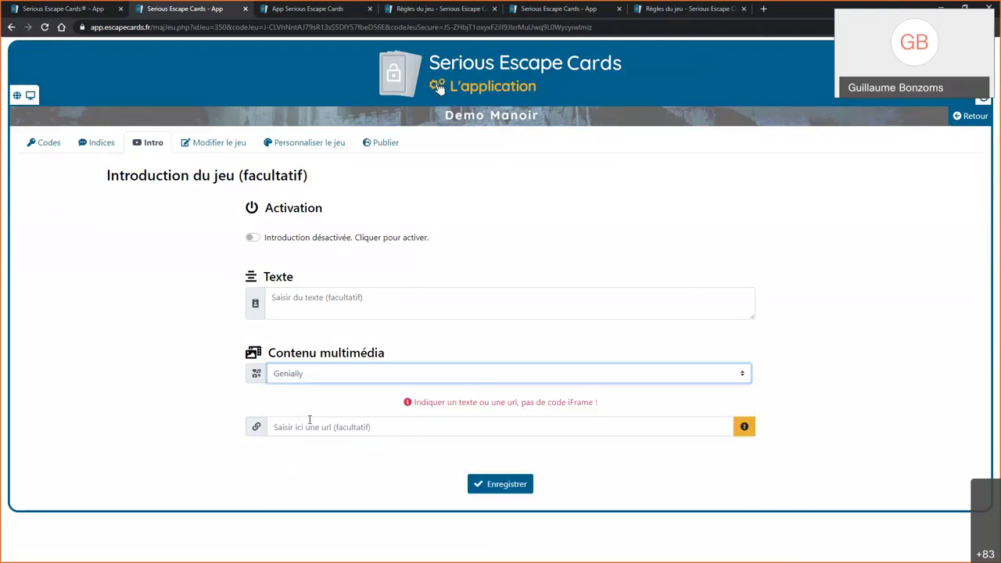
{"action": "left_click_drag", "start_coordinate": [445, 403], "coordinate": [599, 403]}
{"action": "left_click", "coordinate": [378, 419]}
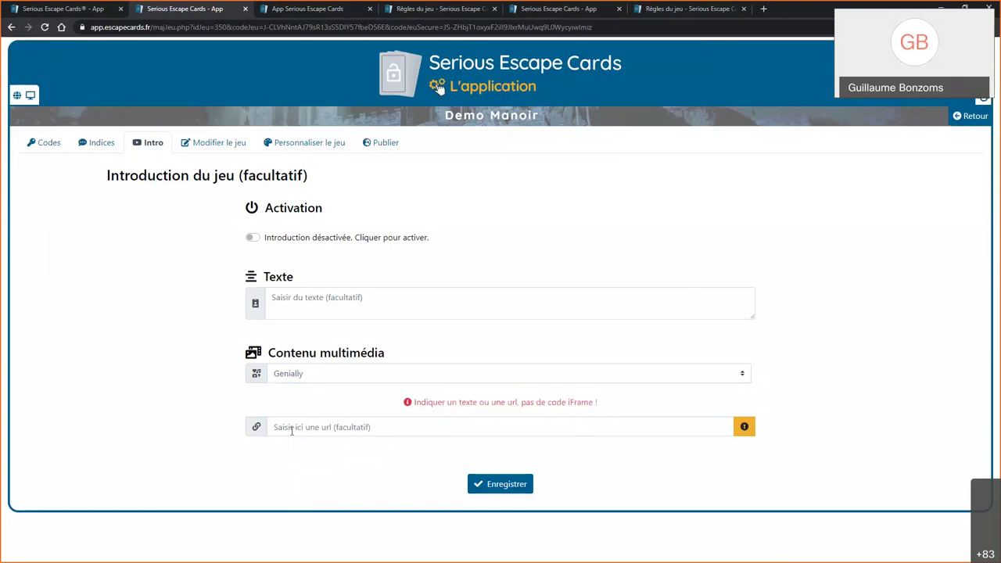
{"action": "left_click", "coordinate": [412, 429]}
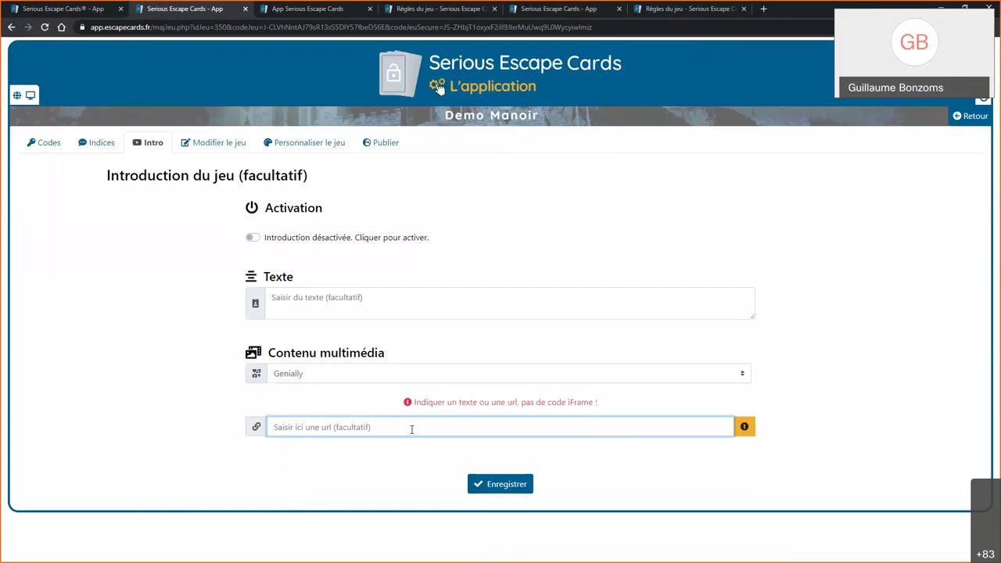
- Set the introduction's multimedia content type to Image
{"action": "left_click", "coordinate": [391, 380]}
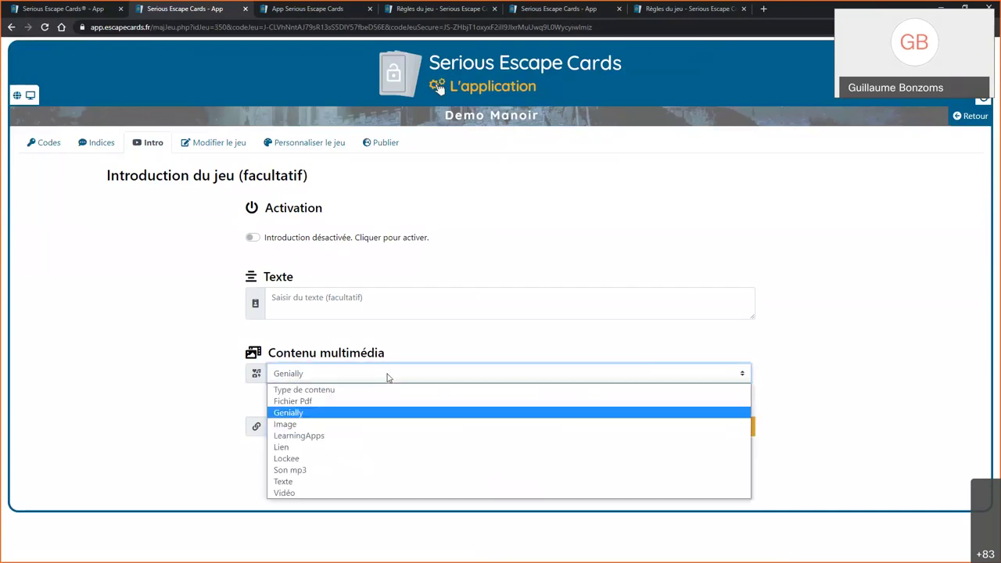
{"action": "left_click", "coordinate": [309, 426]}
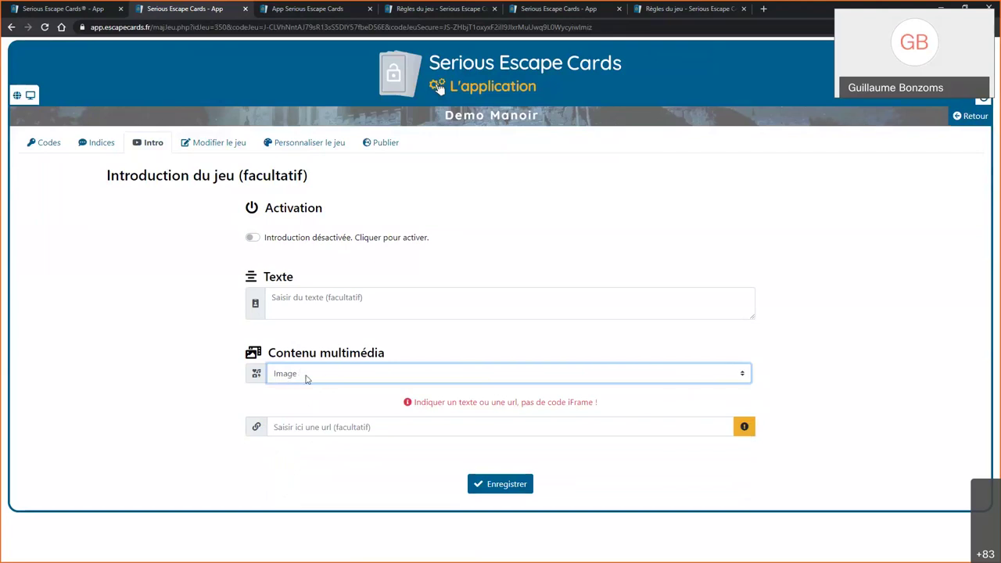
- Examine the help on supported multimedia content, from LearningApps, links, Lockee and mp3 sound to the video platforms, and close it
{"action": "left_click", "coordinate": [744, 427]}
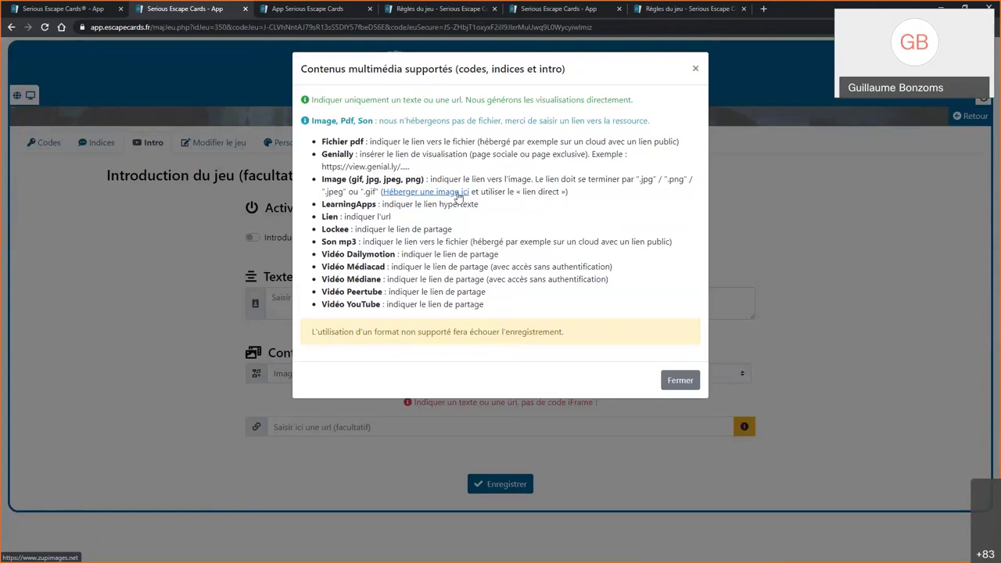
{"action": "left_click_drag", "start_coordinate": [321, 205], "coordinate": [386, 207]}
{"action": "left_click", "coordinate": [333, 217]}
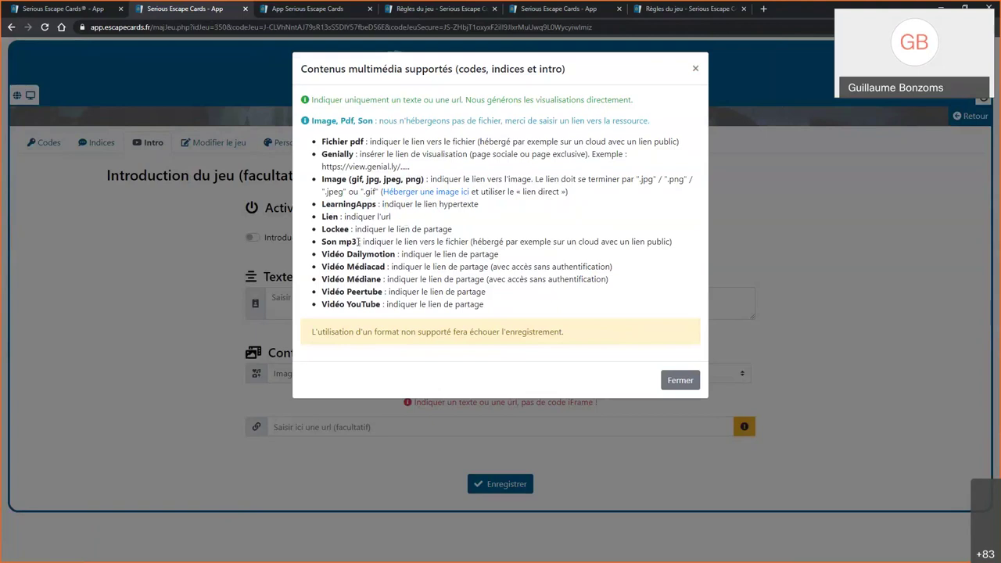
{"action": "left_click_drag", "start_coordinate": [358, 243], "coordinate": [321, 243]}
{"action": "left_click", "coordinate": [358, 243]}
{"action": "double_click", "coordinate": [330, 216]}
{"action": "left_click", "coordinate": [344, 217]}
{"action": "double_click", "coordinate": [335, 229]}
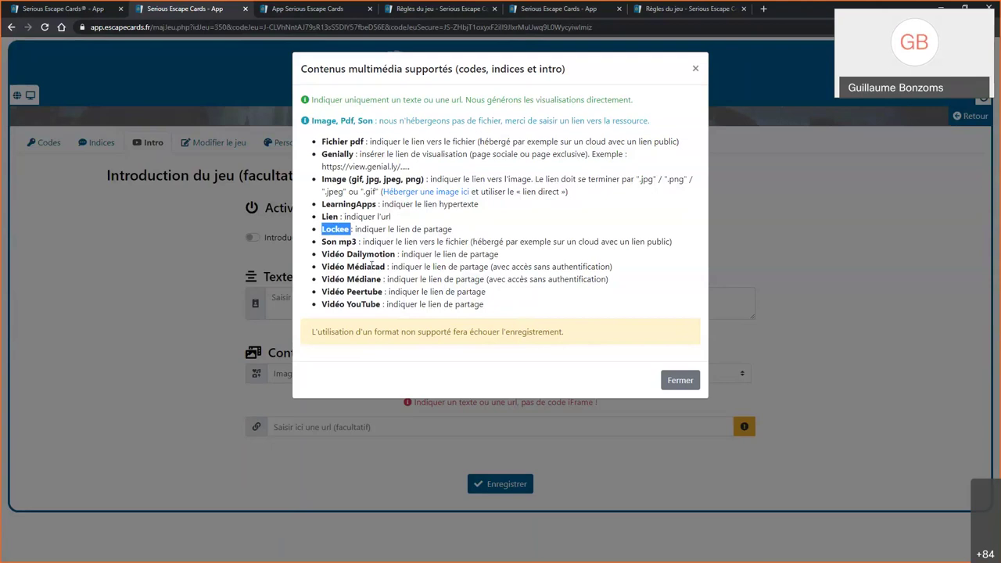
{"action": "left_click", "coordinate": [362, 269]}
{"action": "left_click_drag", "start_coordinate": [385, 292], "coordinate": [348, 292]}
{"action": "left_click", "coordinate": [403, 302]}
{"action": "double_click", "coordinate": [357, 267]}
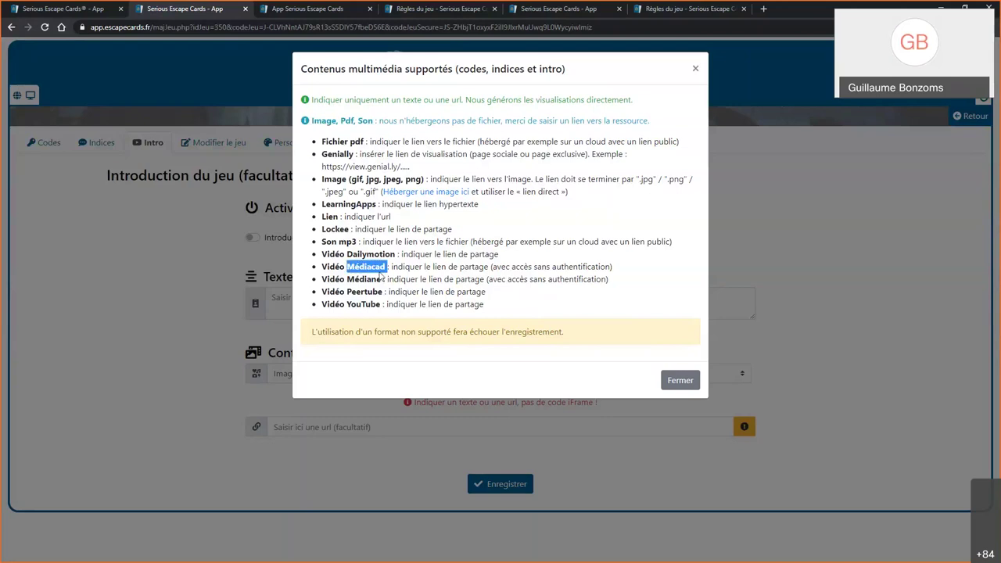
{"action": "left_click", "coordinate": [367, 280]}
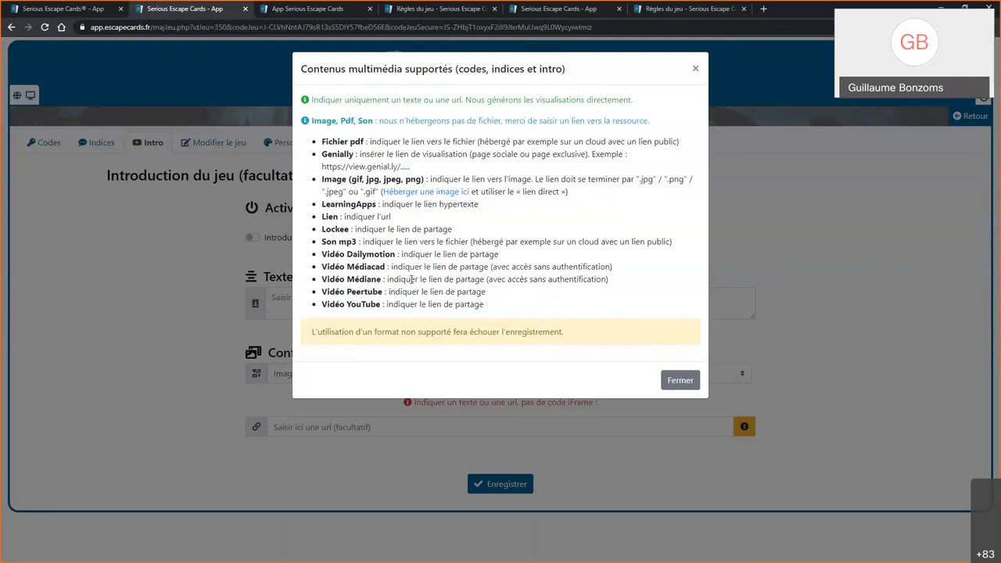
{"action": "left_click", "coordinate": [679, 380]}
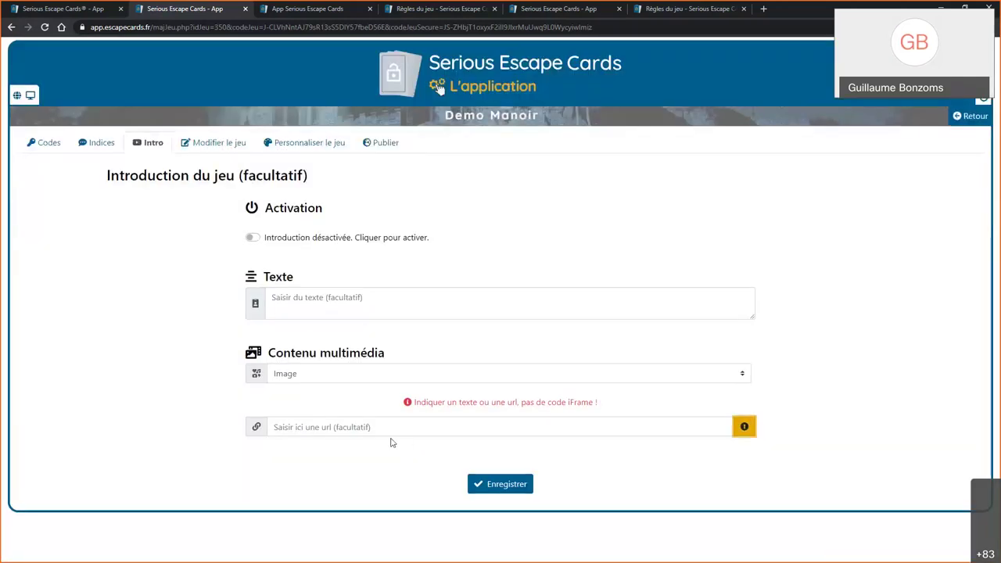
- Examine Demo Manoir's general settings and the collaboration fields, and read the help on collaboration
{"action": "left_click", "coordinate": [220, 145]}
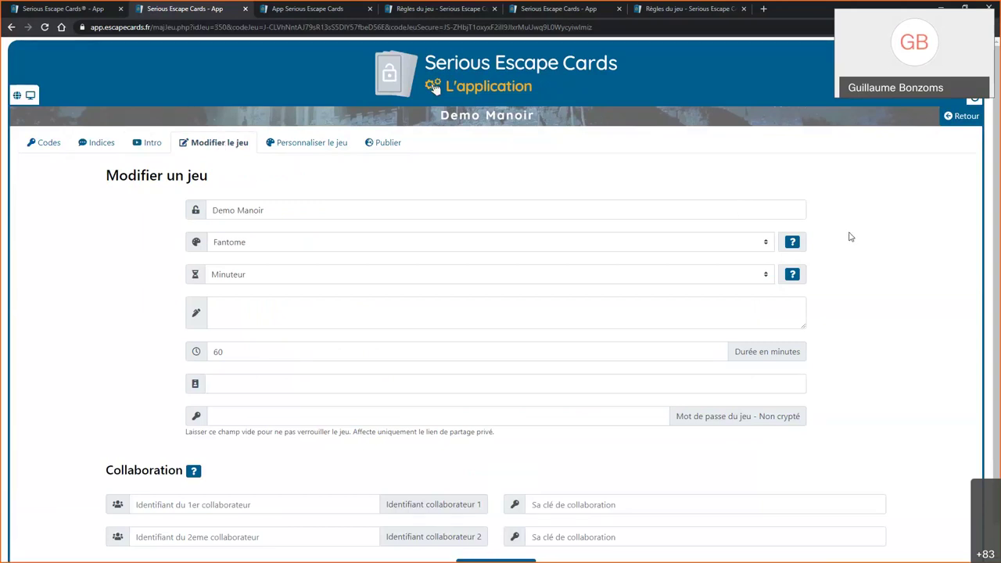
{"action": "scroll", "coordinate": [851, 236], "scroll_direction": "down", "scroll_amount": 1}
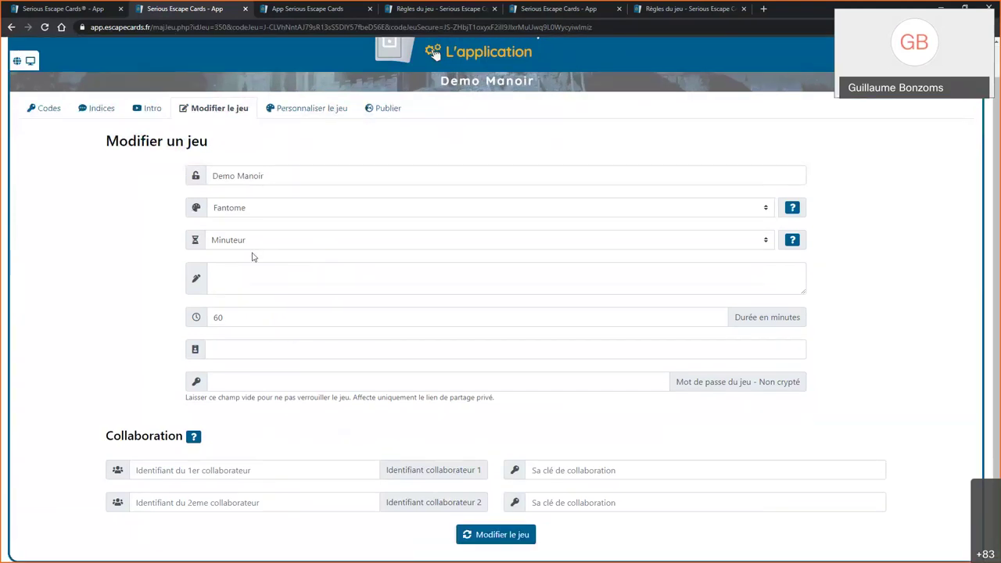
{"action": "left_click", "coordinate": [228, 470]}
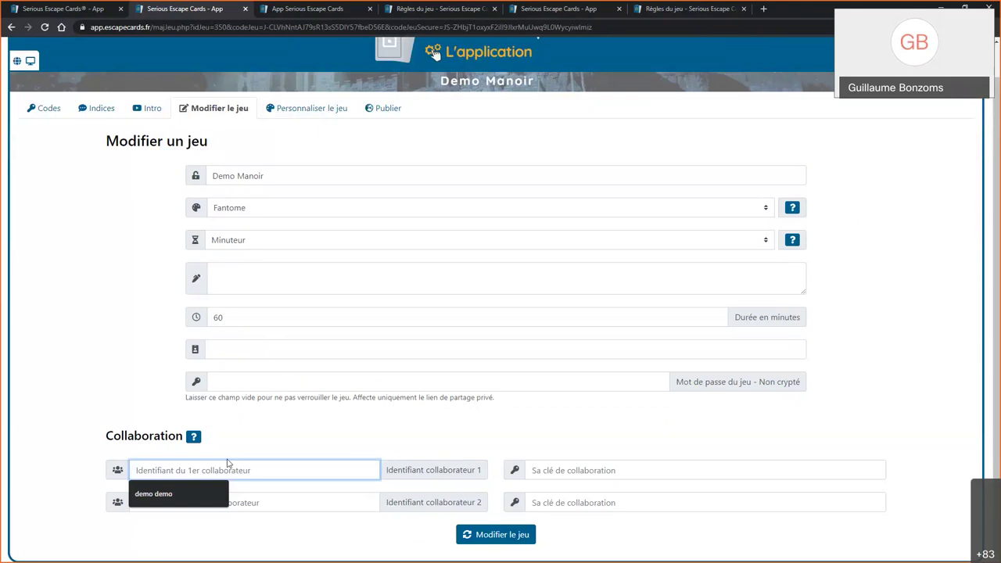
{"action": "left_click", "coordinate": [252, 443]}
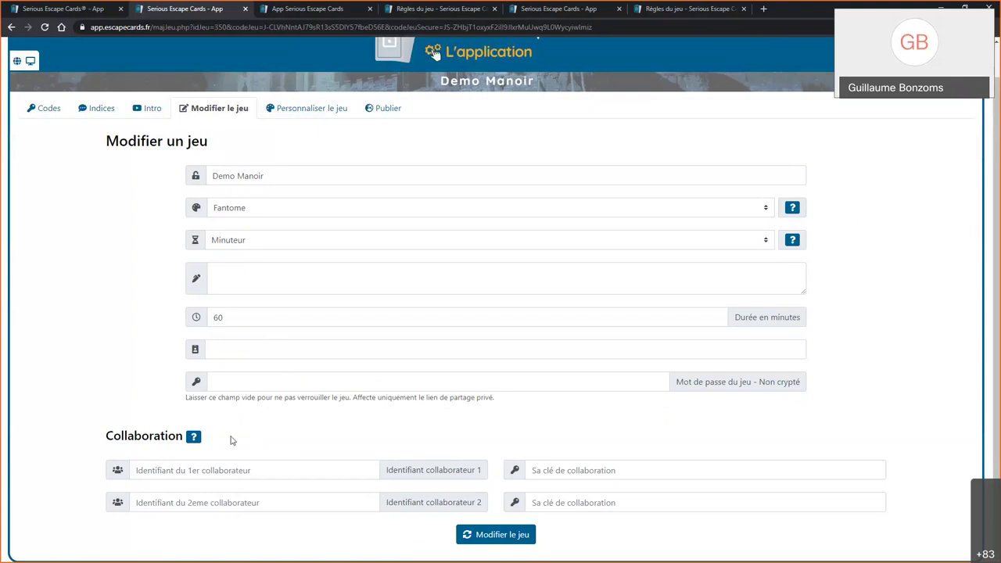
{"action": "left_click", "coordinate": [194, 437]}
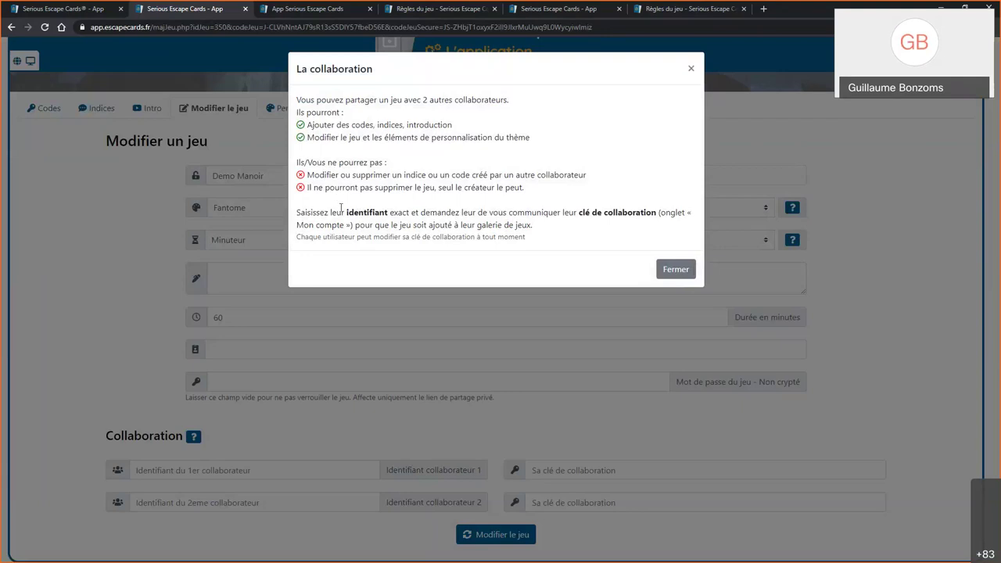
{"action": "left_click", "coordinate": [676, 271]}
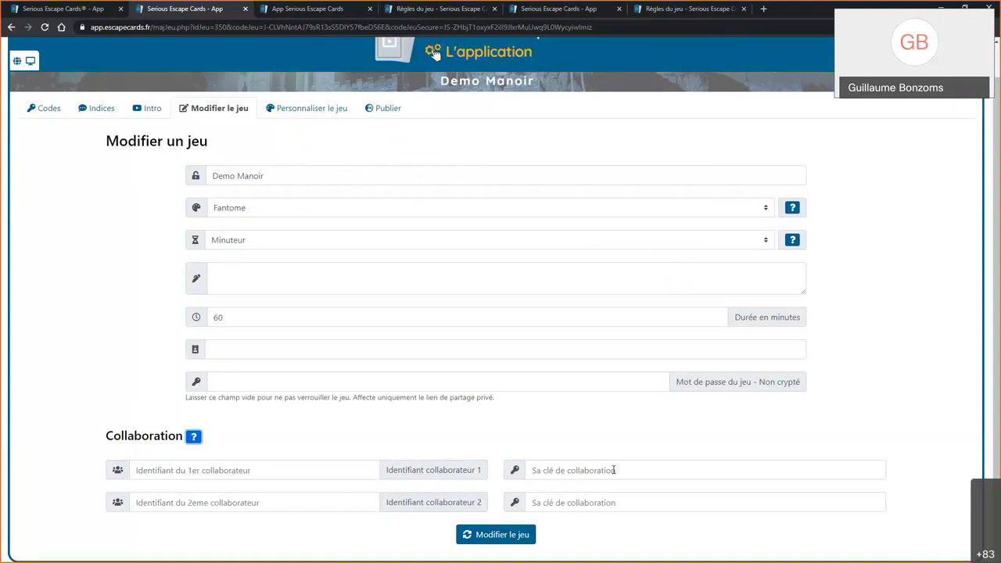
- In the game's theme customization, try Sésame as the naming of the codes and set it to Code
{"action": "left_click", "coordinate": [297, 115]}
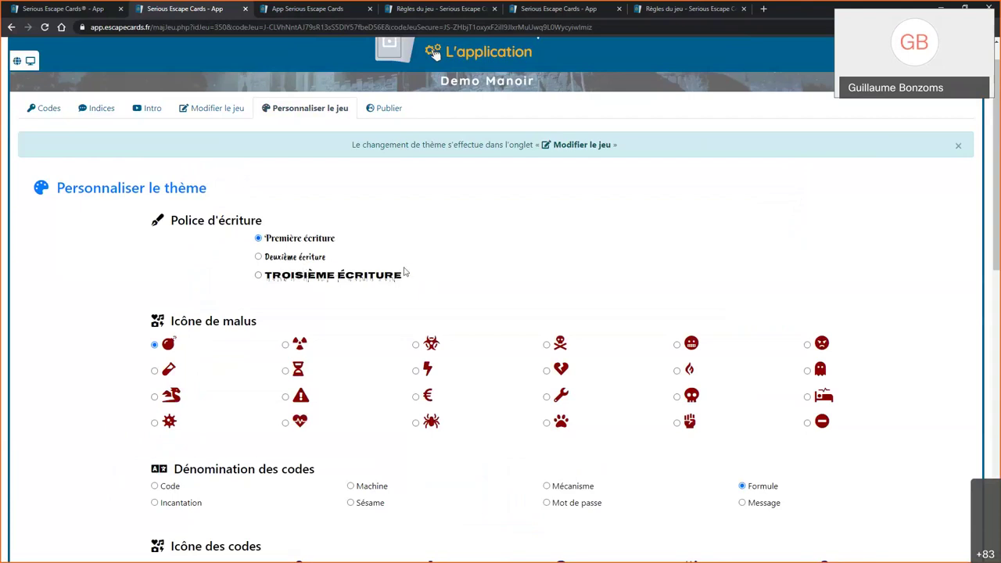
{"action": "scroll", "coordinate": [482, 275], "scroll_direction": "down", "scroll_amount": 2}
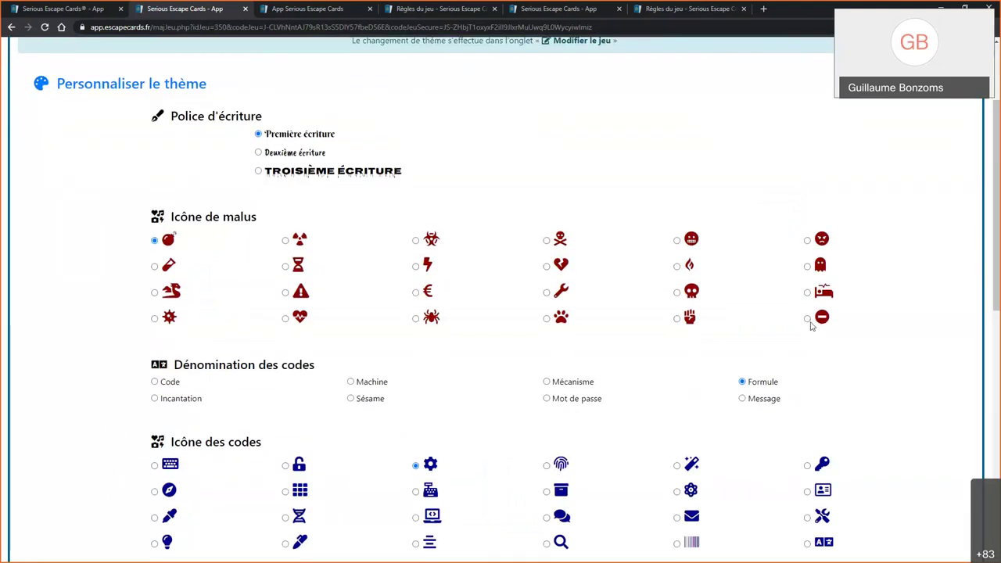
{"action": "scroll", "coordinate": [810, 326], "scroll_direction": "down", "scroll_amount": 2}
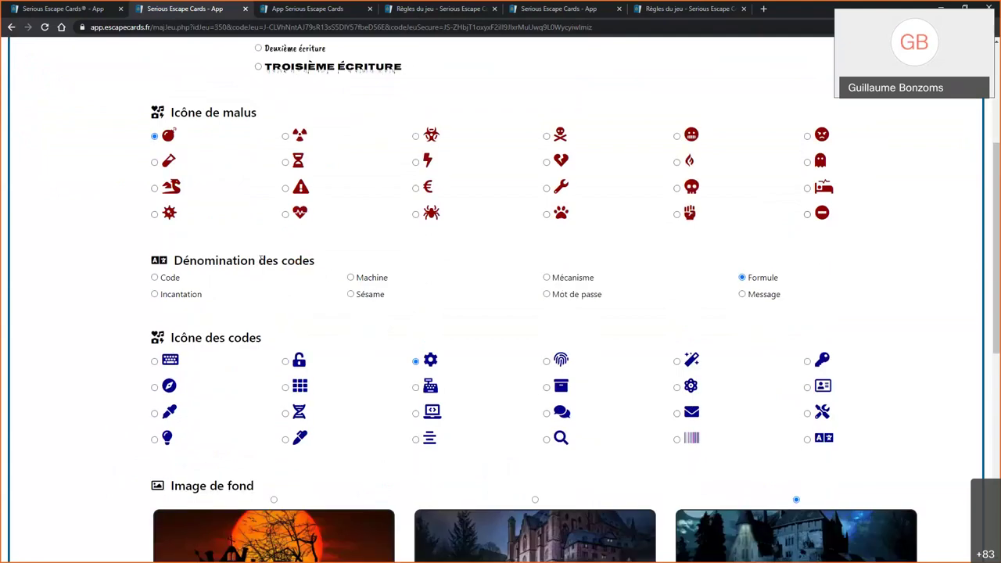
{"action": "left_click", "coordinate": [154, 278]}
{"action": "left_click", "coordinate": [351, 294]}
{"action": "left_click", "coordinate": [155, 278]}
{"action": "scroll", "coordinate": [491, 342], "scroll_direction": "down", "scroll_amount": 1}
{"action": "scroll", "coordinate": [491, 345], "scroll_direction": "down", "scroll_amount": 1}
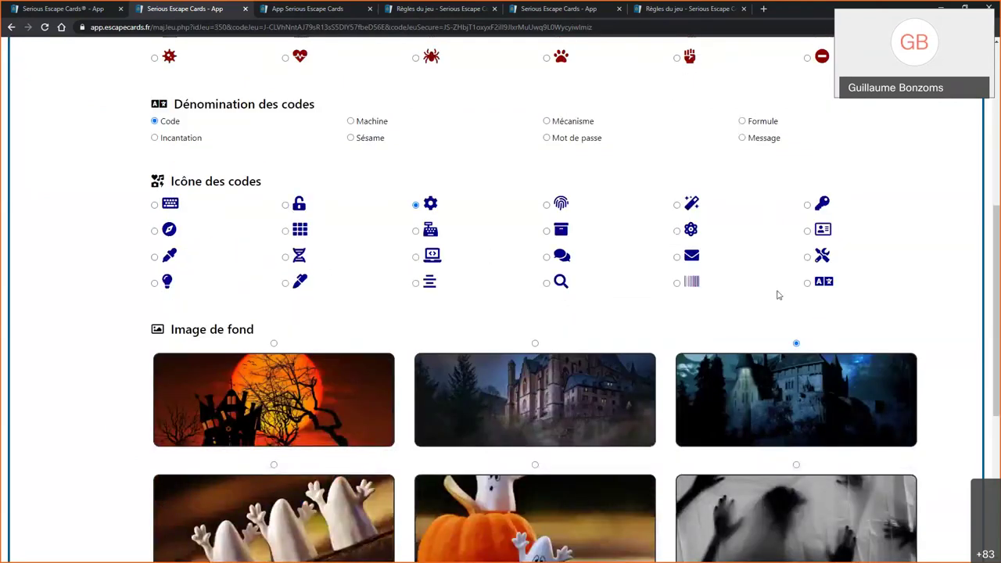
- In the game's publication settings, switch the game to public and raise its difficulty to just below the middle of the scale
{"action": "scroll", "coordinate": [696, 318], "scroll_direction": "down", "scroll_amount": 1}
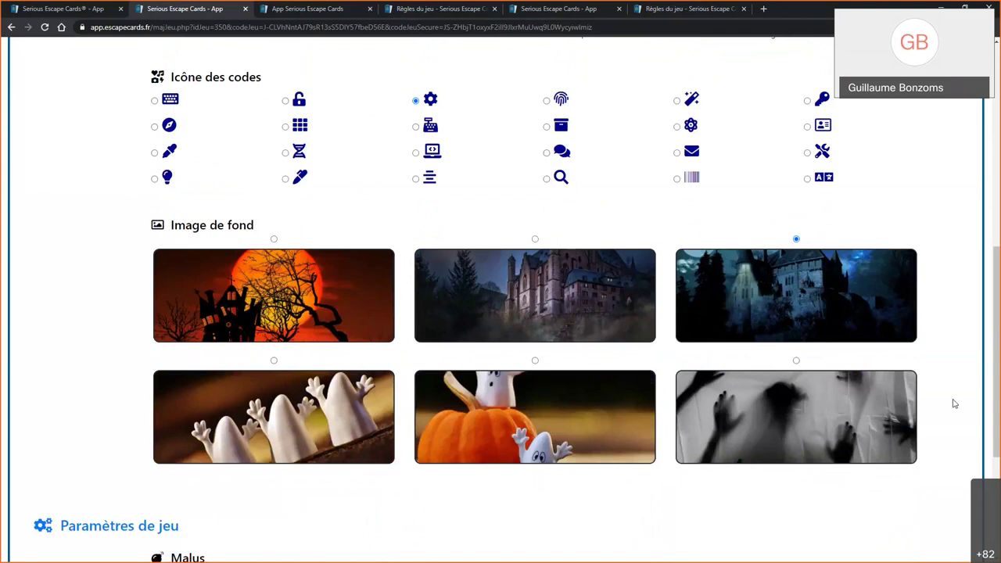
{"action": "scroll", "coordinate": [954, 404], "scroll_direction": "up", "scroll_amount": 6}
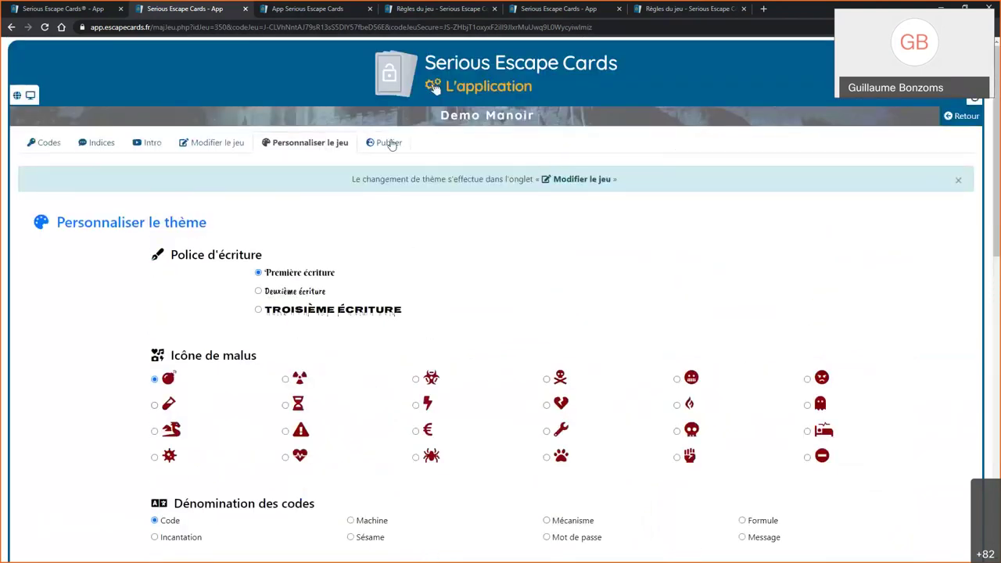
{"action": "left_click", "coordinate": [389, 143]}
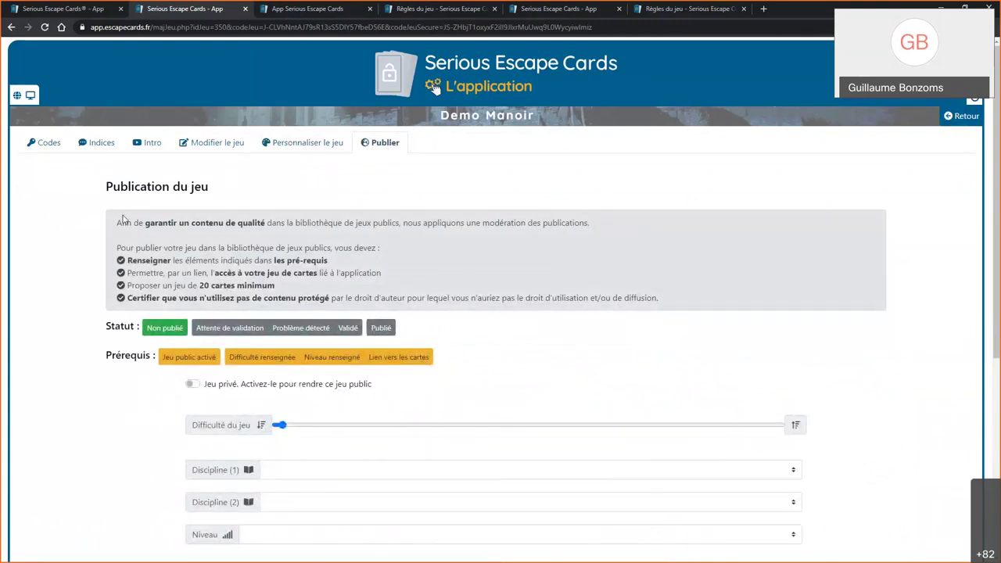
{"action": "scroll", "coordinate": [552, 351], "scroll_direction": "down", "scroll_amount": 2}
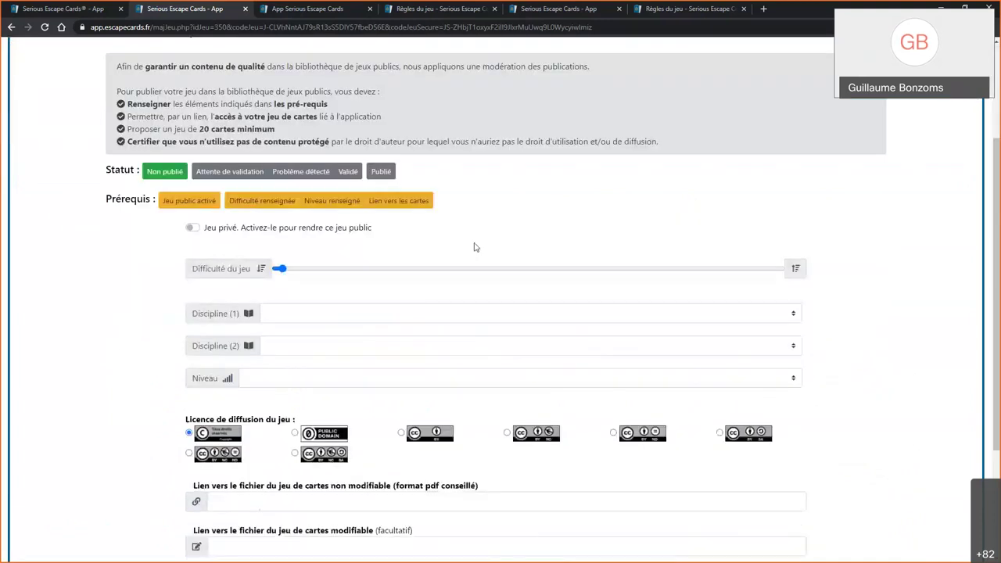
{"action": "left_click", "coordinate": [193, 229]}
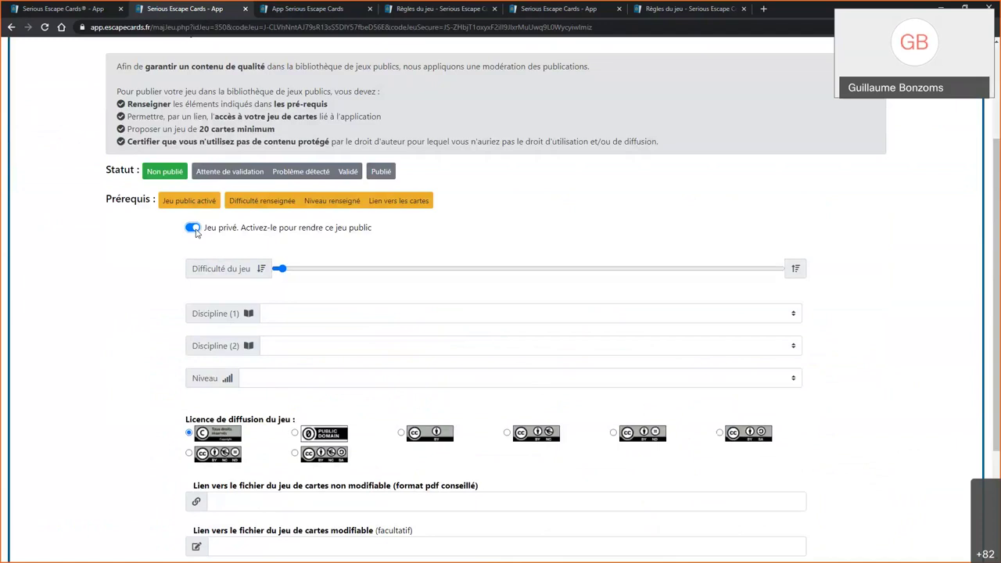
{"action": "left_click_drag", "start_coordinate": [280, 268], "coordinate": [490, 270]}
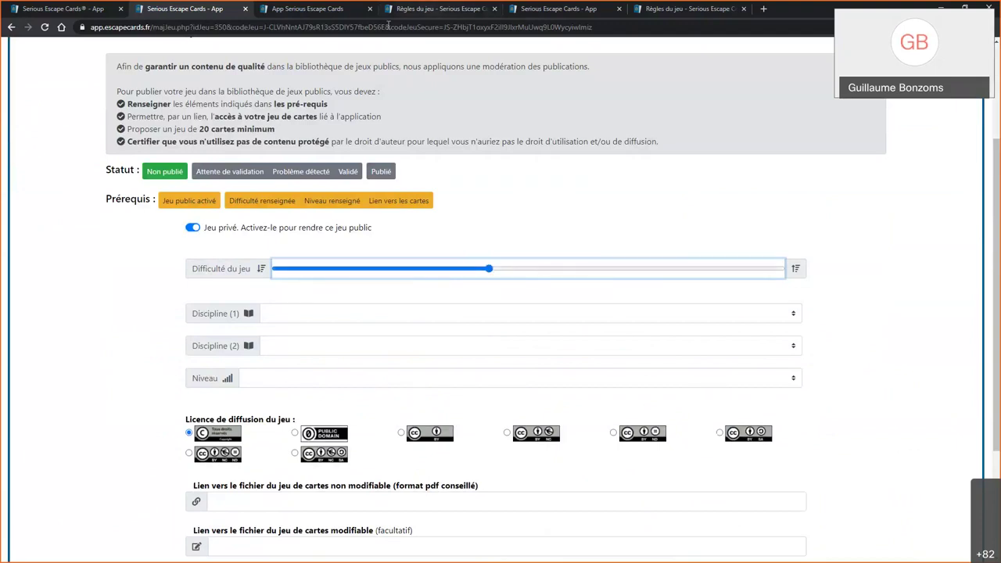
{"action": "left_click", "coordinate": [323, 14]}
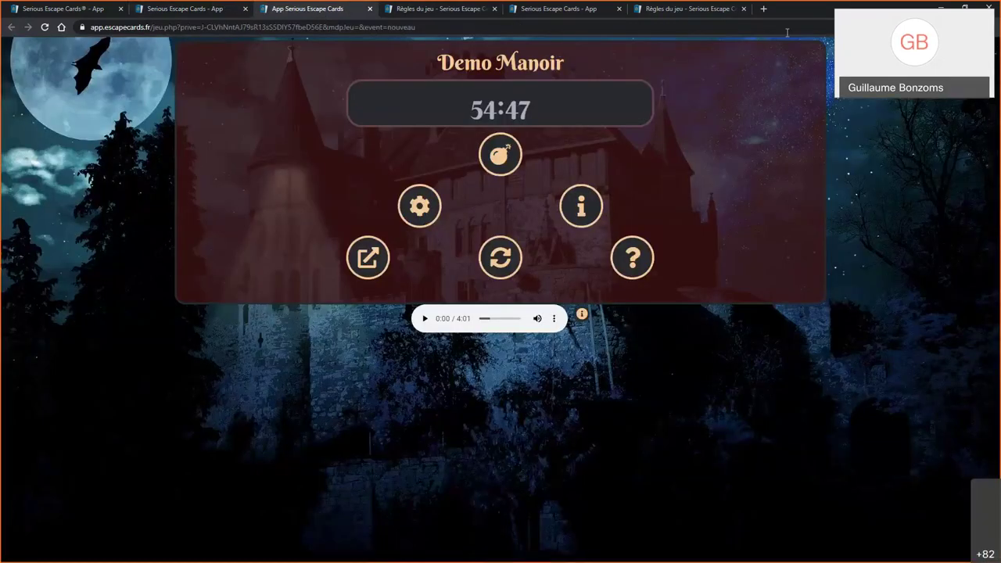
{"action": "left_click", "coordinate": [176, 9]}
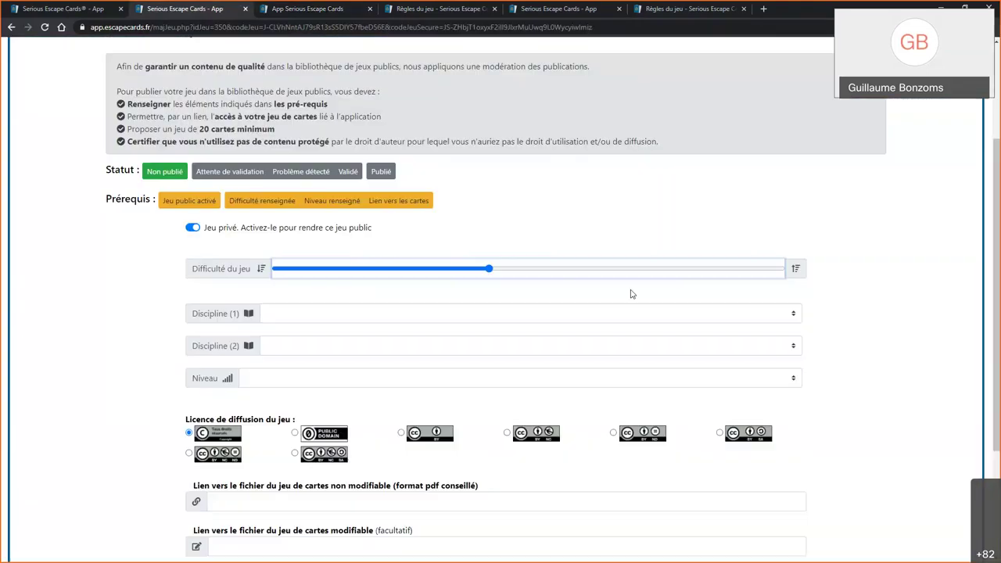
- Look through the choices offered for the game's first discipline and its level, leaving both empty
{"action": "left_click", "coordinate": [532, 312]}
{"action": "scroll", "coordinate": [557, 380], "scroll_direction": "down", "scroll_amount": 5}
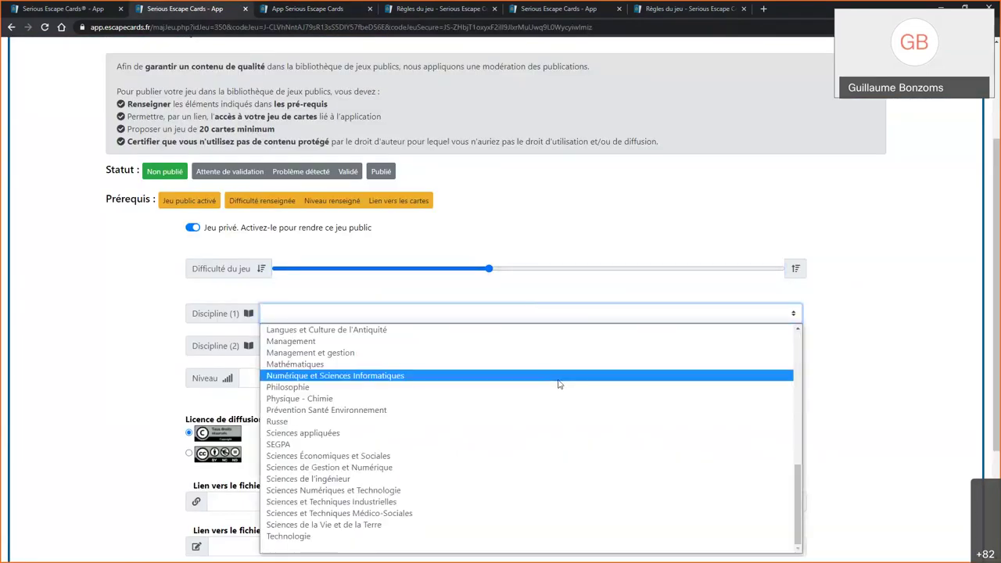
{"action": "scroll", "coordinate": [559, 384], "scroll_direction": "up", "scroll_amount": 3}
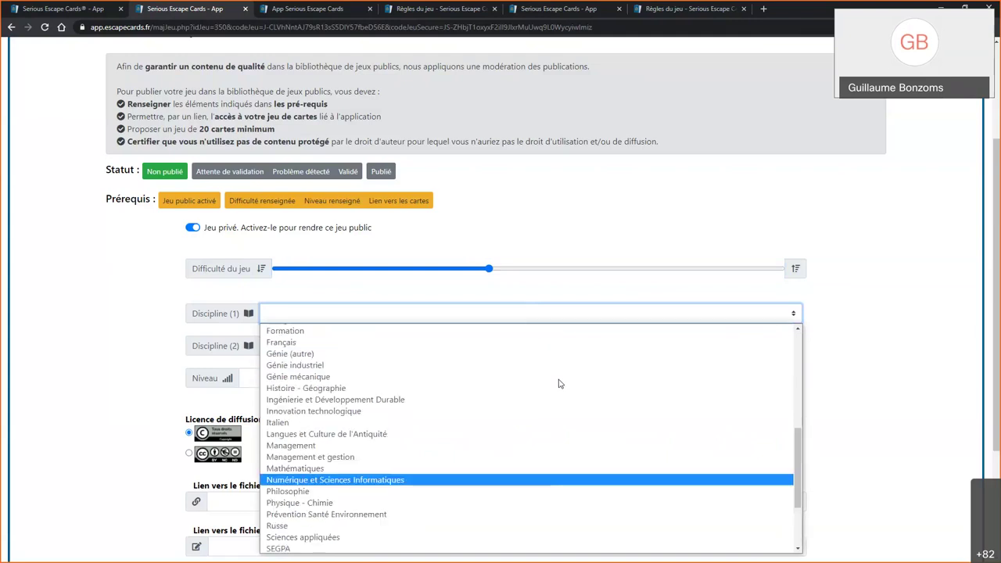
{"action": "left_click", "coordinate": [872, 326]}
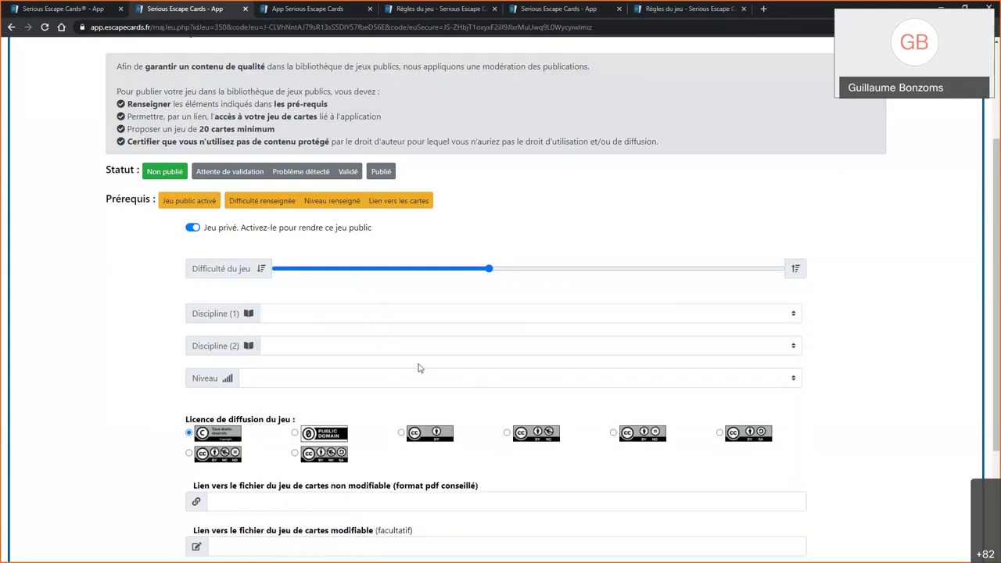
{"action": "left_click", "coordinate": [283, 378]}
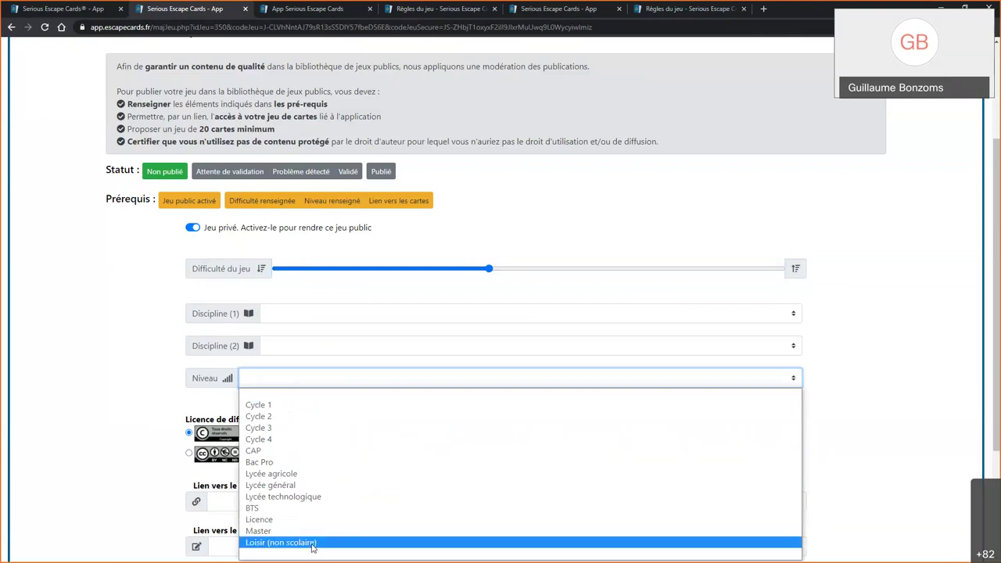
{"action": "left_click", "coordinate": [151, 374]}
{"action": "scroll", "coordinate": [157, 364], "scroll_direction": "down", "scroll_amount": 2}
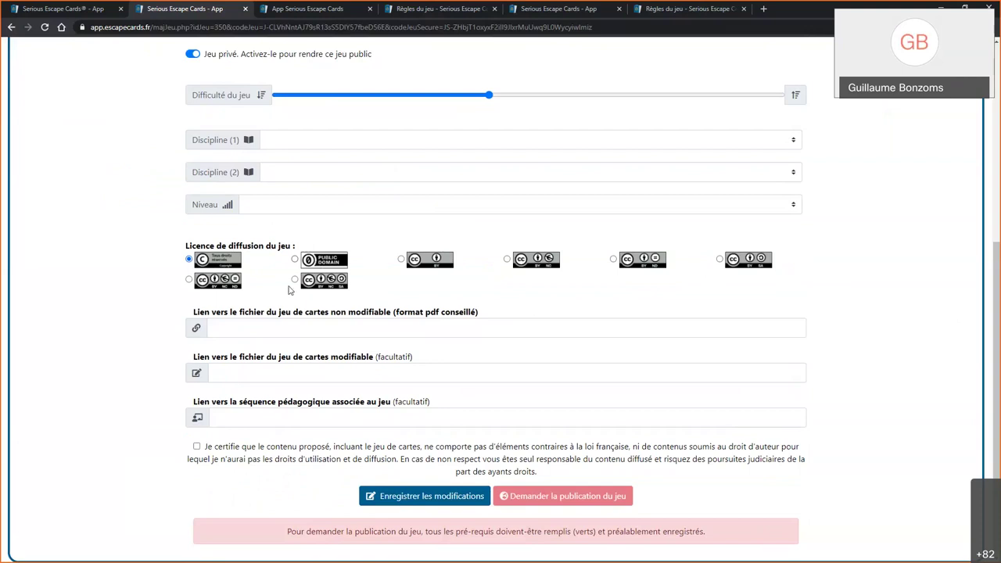
- Examine the link fields for the non-editable card file, the editable card file and the associated teaching sequence
{"action": "left_click", "coordinate": [265, 327]}
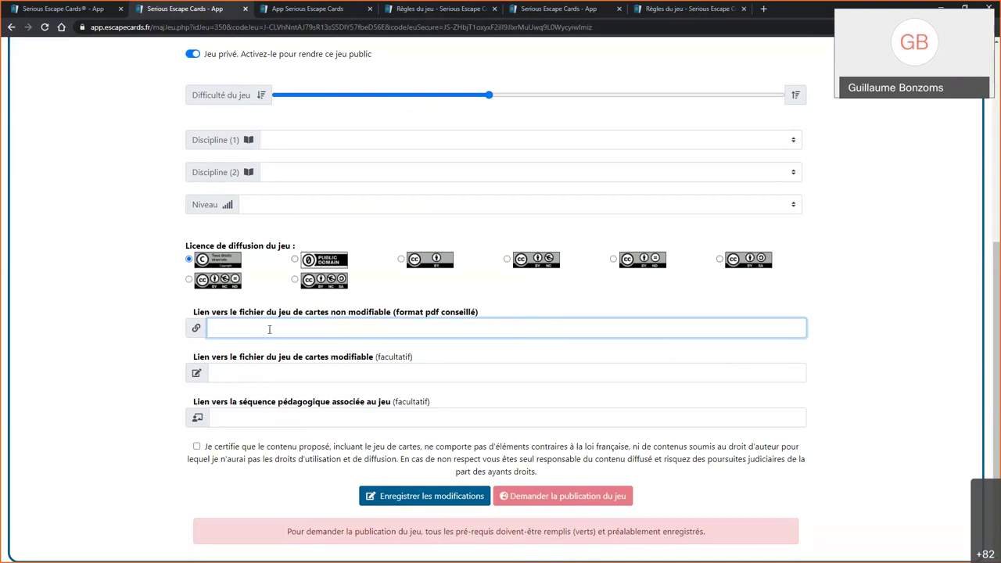
{"action": "left_click", "coordinate": [268, 369]}
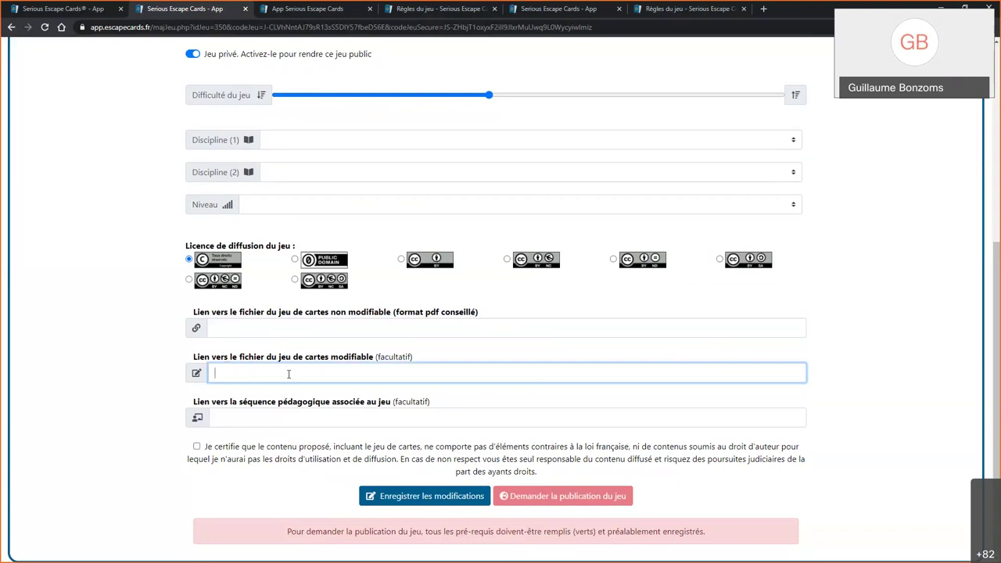
{"action": "left_click", "coordinate": [329, 329]}
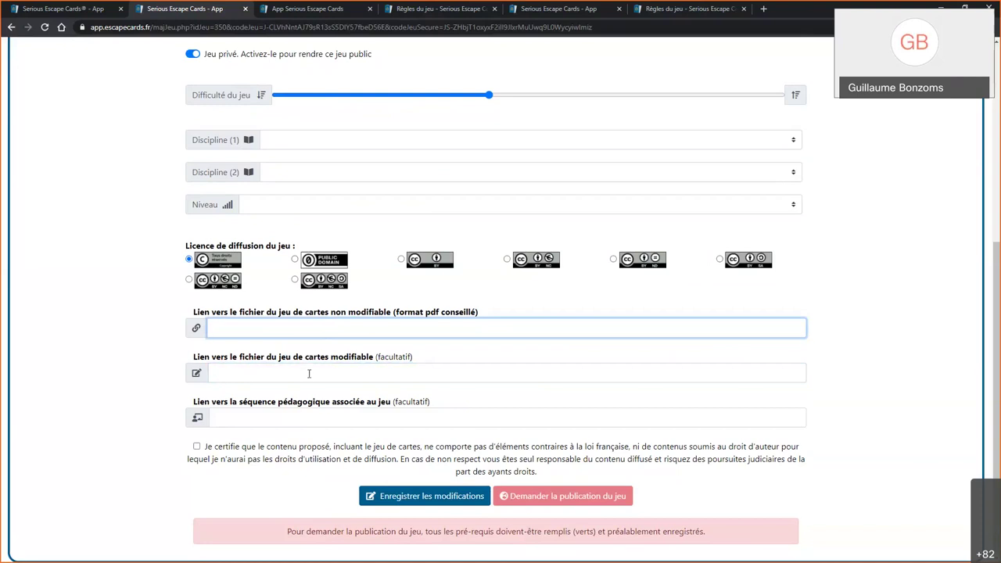
{"action": "left_click", "coordinate": [264, 418]}
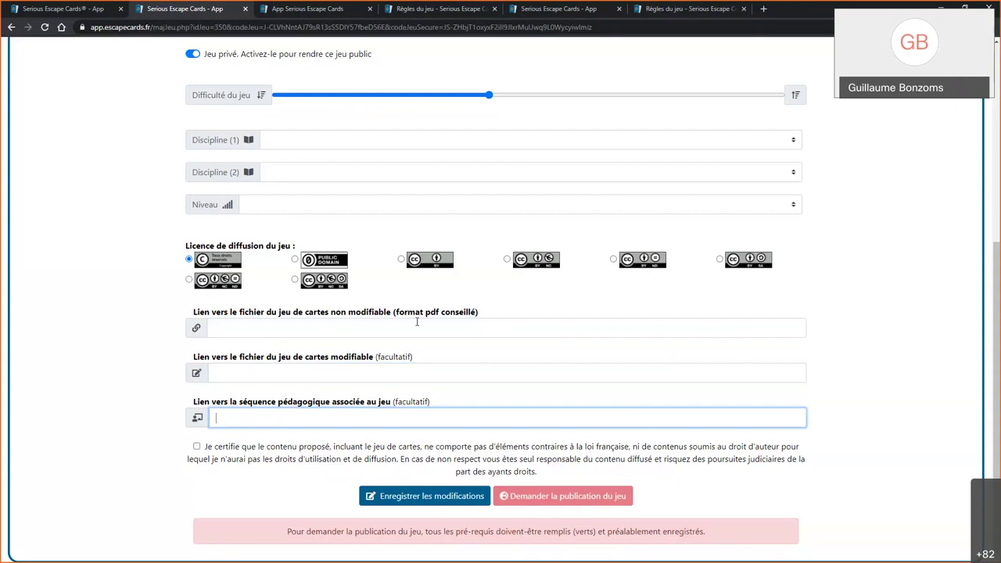
- Browse the whole list of second disciplines and review the level choices again without selecting any
{"action": "scroll", "coordinate": [331, 407], "scroll_direction": "up", "scroll_amount": 3}
{"action": "scroll", "coordinate": [331, 406], "scroll_direction": "down", "scroll_amount": 3}
{"action": "left_click", "coordinate": [302, 173]}
{"action": "scroll", "coordinate": [383, 321], "scroll_direction": "down", "scroll_amount": 8}
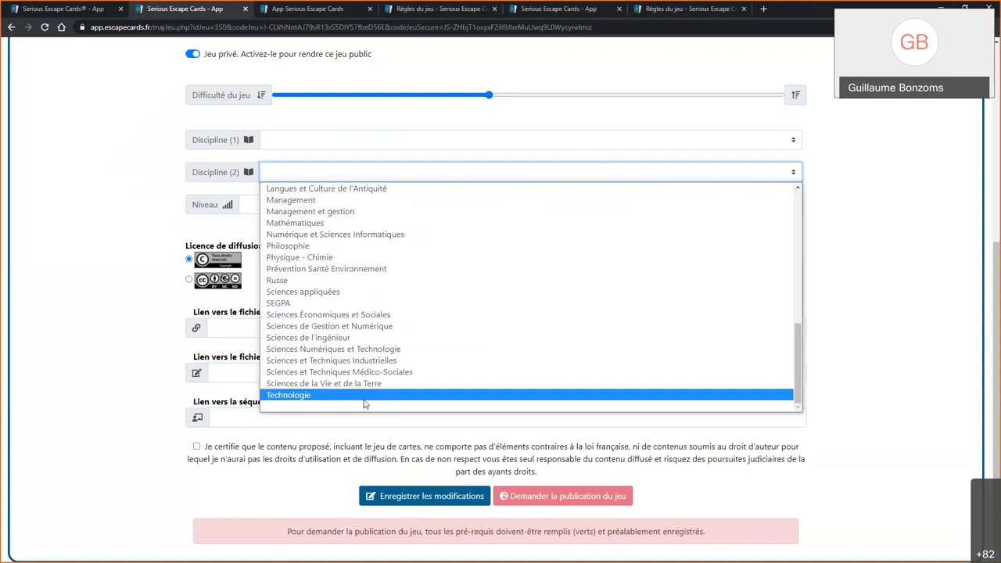
{"action": "scroll", "coordinate": [374, 364], "scroll_direction": "up", "scroll_amount": 8}
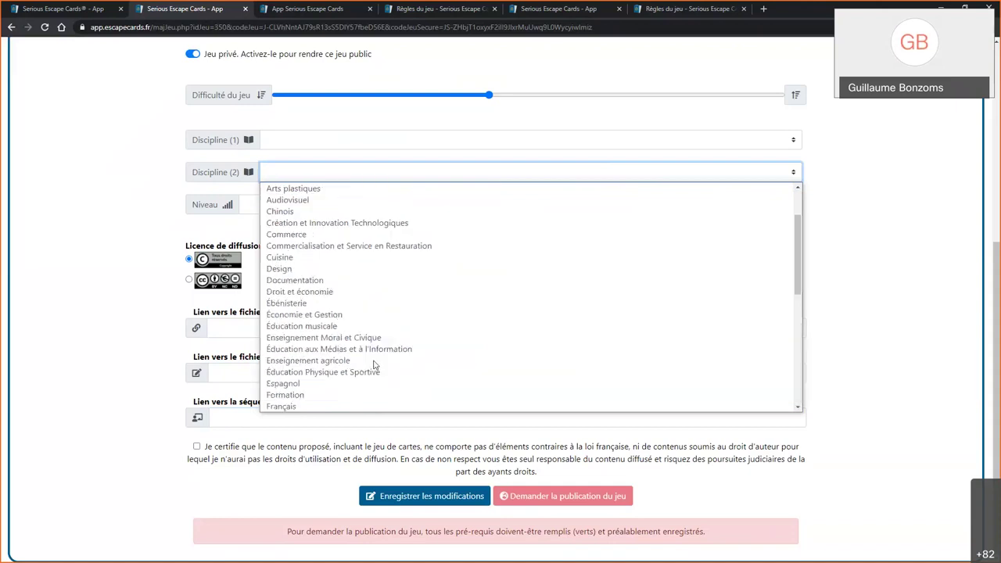
{"action": "scroll", "coordinate": [374, 364], "scroll_direction": "up", "scroll_amount": 2}
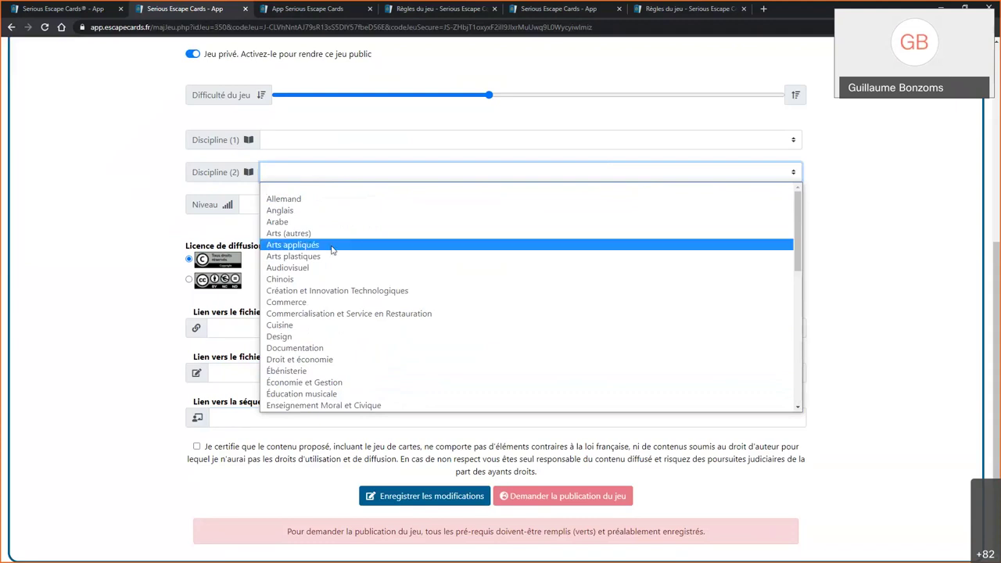
{"action": "scroll", "coordinate": [386, 328], "scroll_direction": "down", "scroll_amount": 3}
{"action": "scroll", "coordinate": [388, 333], "scroll_direction": "down", "scroll_amount": 6}
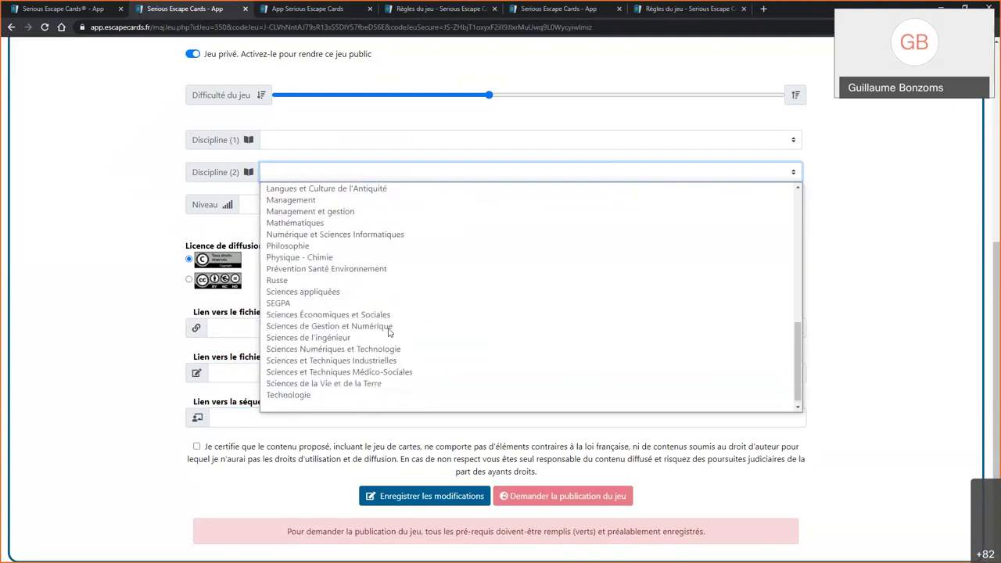
{"action": "left_click", "coordinate": [137, 228]}
{"action": "left_click", "coordinate": [296, 210]}
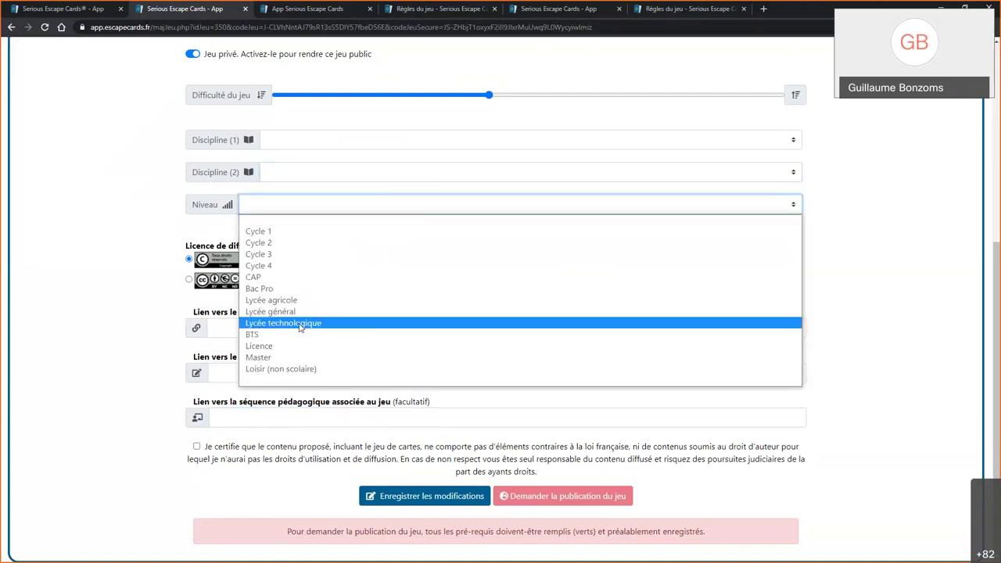
{"action": "left_click", "coordinate": [155, 288]}
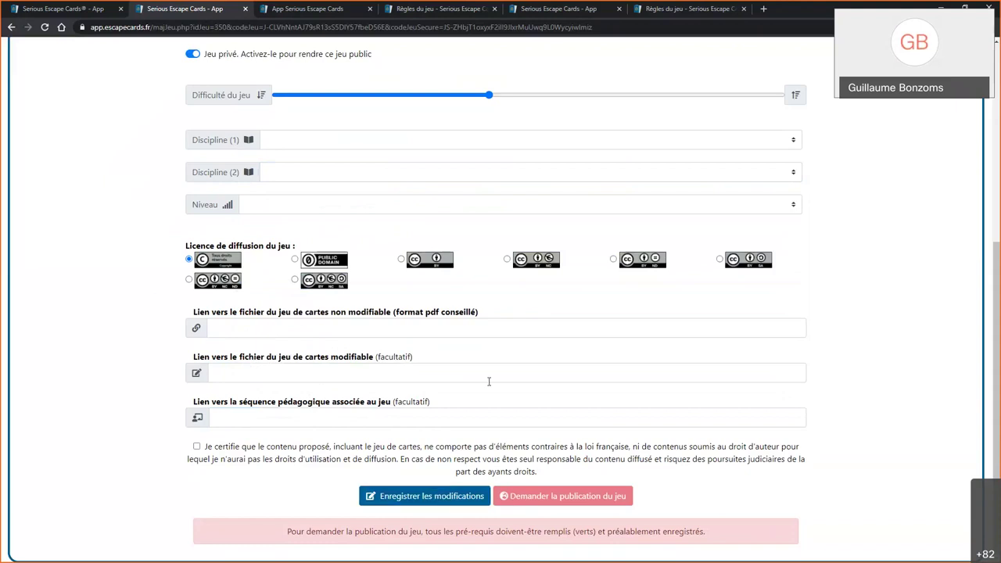
- Review the publication prerequisites, the rights certification and the options for saving and requesting publication
{"action": "scroll", "coordinate": [489, 381], "scroll_direction": "up", "scroll_amount": 3}
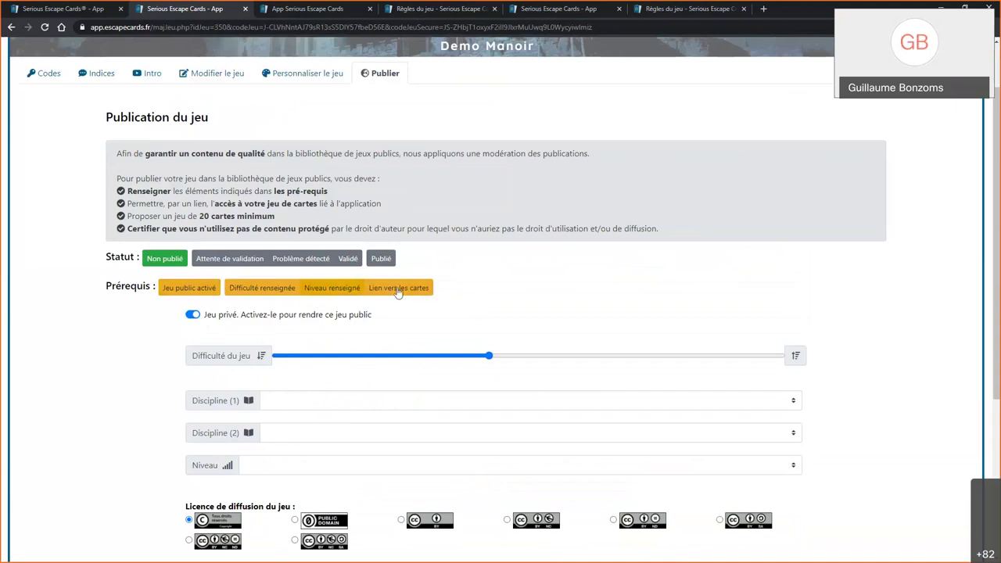
{"action": "scroll", "coordinate": [517, 309], "scroll_direction": "down", "scroll_amount": 3}
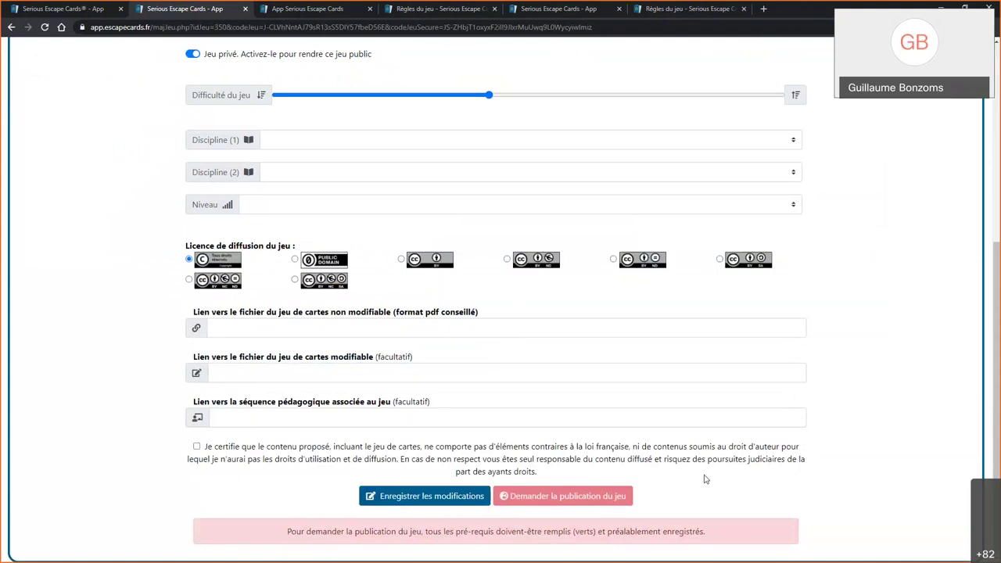
{"action": "scroll", "coordinate": [704, 478], "scroll_direction": "up", "scroll_amount": 5}
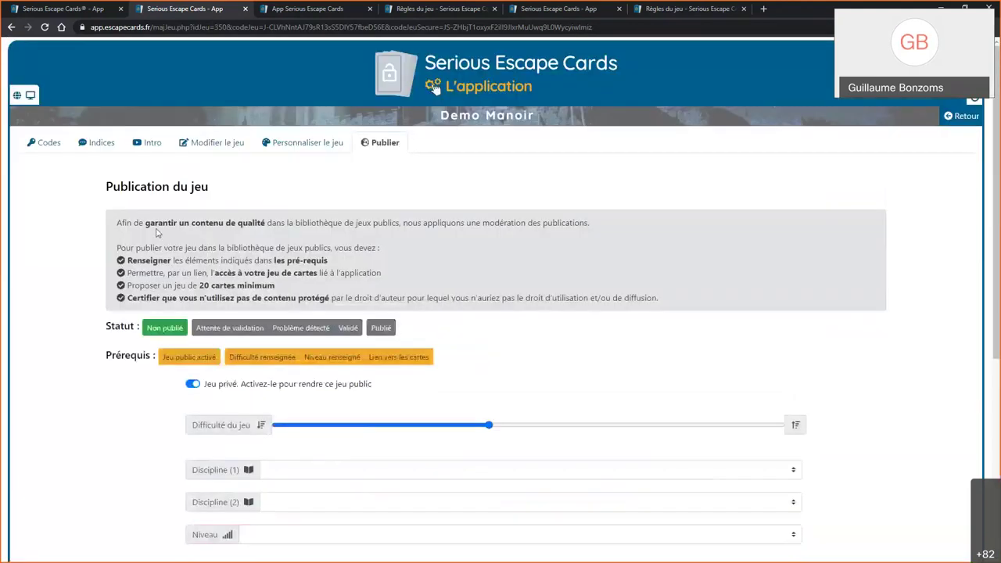
- Open the game's code management and, in the running Demo Manoir game, inspect the formula entry and hint prompts and close them
{"action": "left_click", "coordinate": [48, 144]}
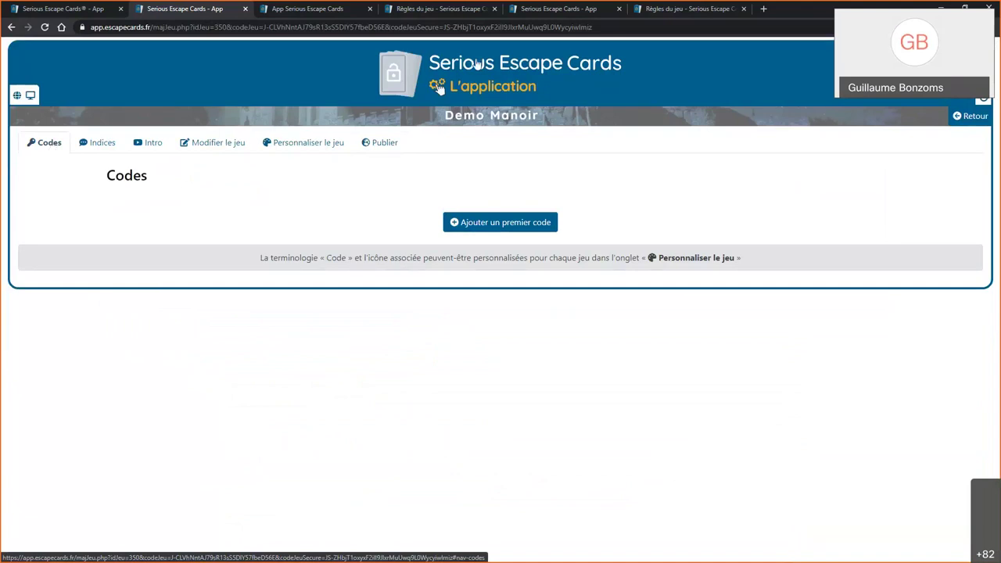
{"action": "left_click", "coordinate": [345, 10]}
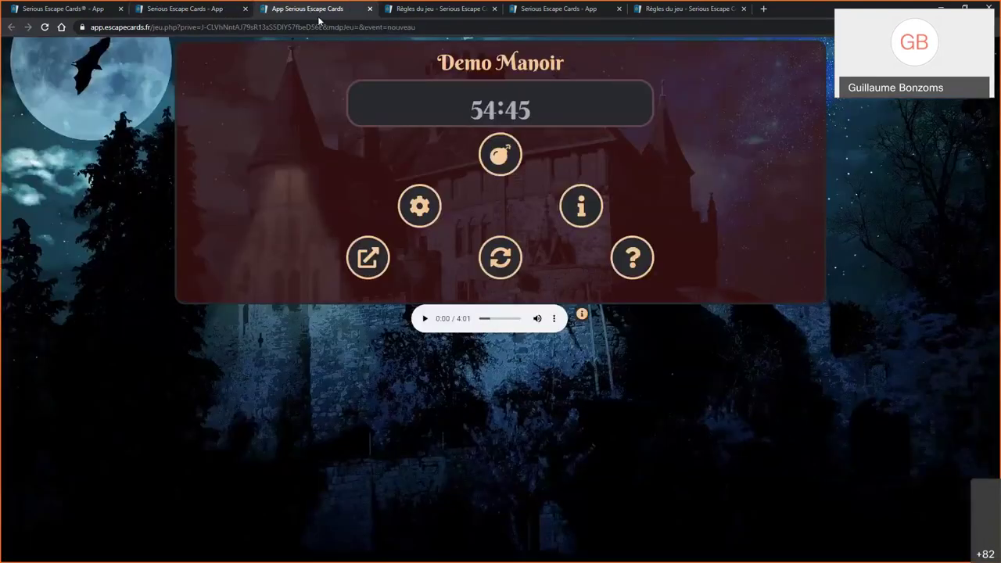
{"action": "left_click", "coordinate": [420, 208]}
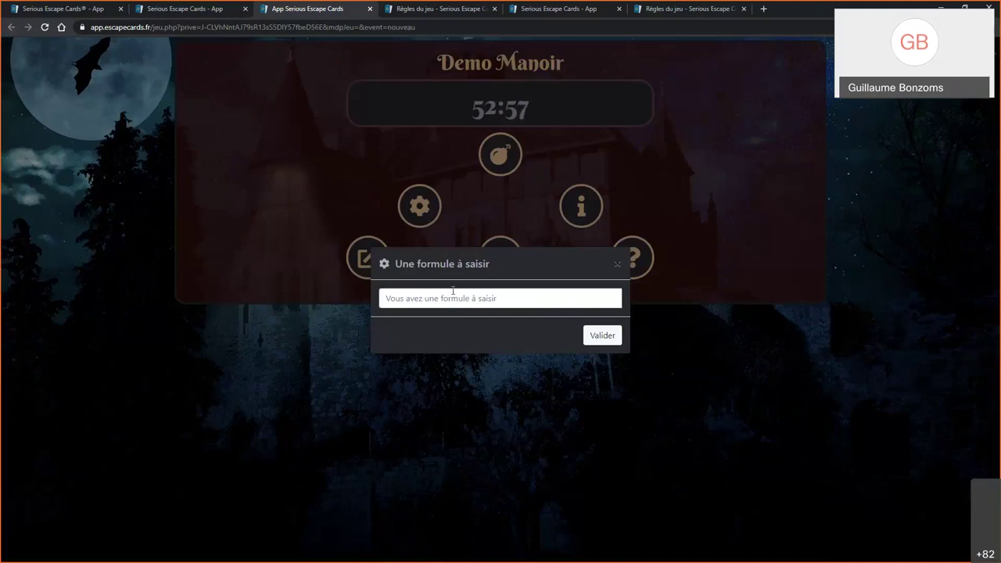
{"action": "left_click", "coordinate": [619, 269]}
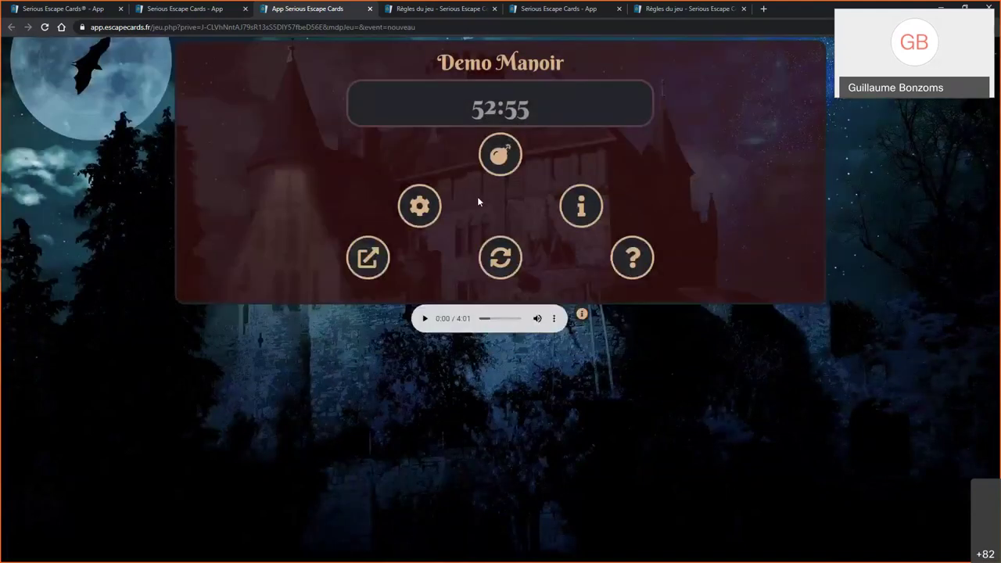
{"action": "left_click", "coordinate": [581, 206]}
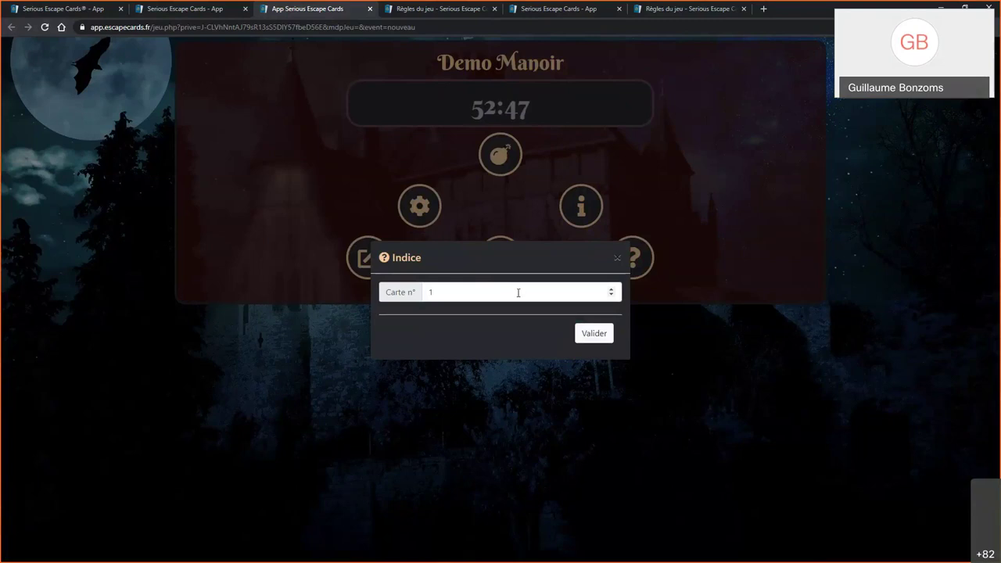
{"action": "left_click", "coordinate": [618, 259]}
- Start adding a first code to Demo Manoir and read the help on how codes work and on the supported multimedia contents
{"action": "left_click", "coordinate": [219, 8]}
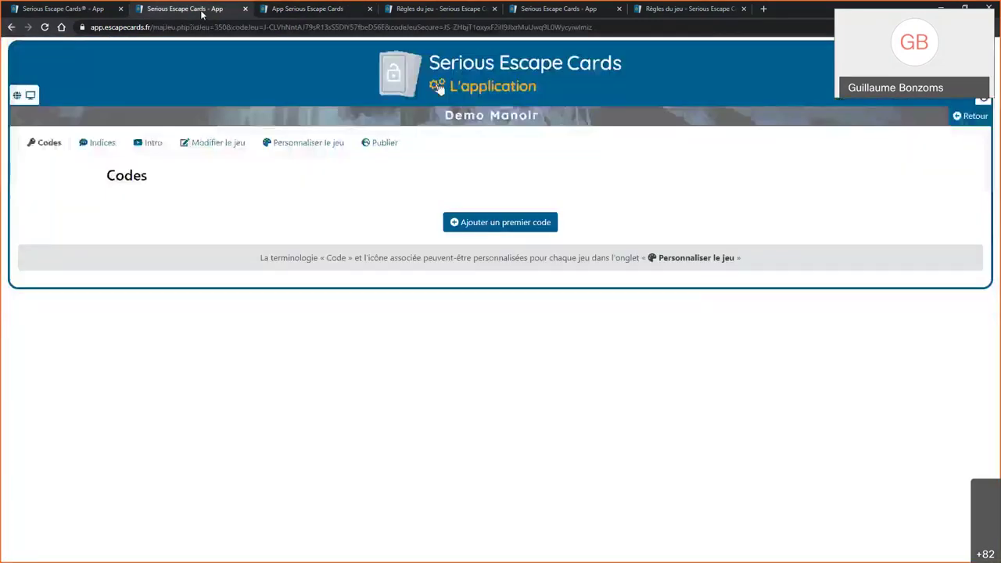
{"action": "left_click", "coordinate": [483, 224]}
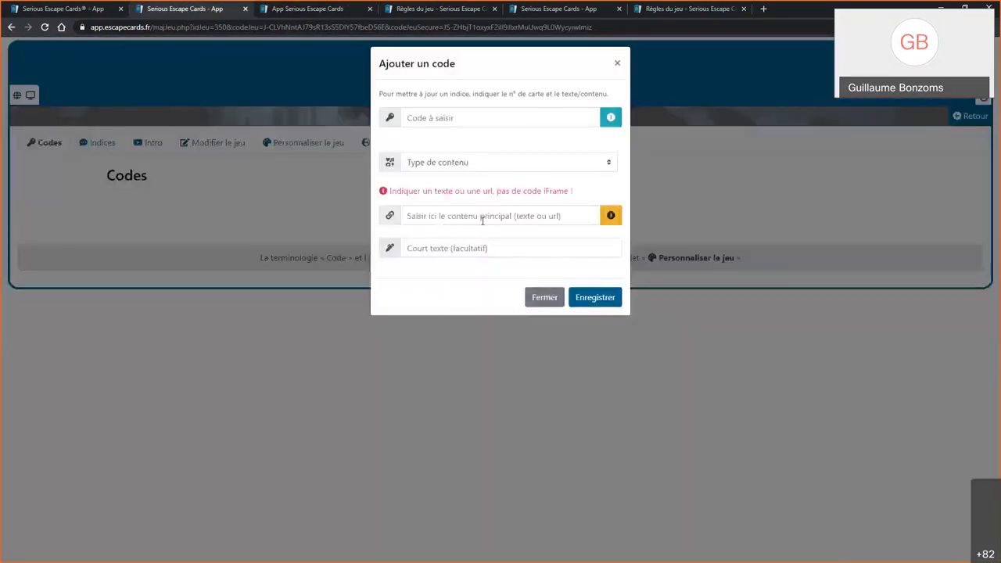
{"action": "left_click", "coordinate": [484, 124]}
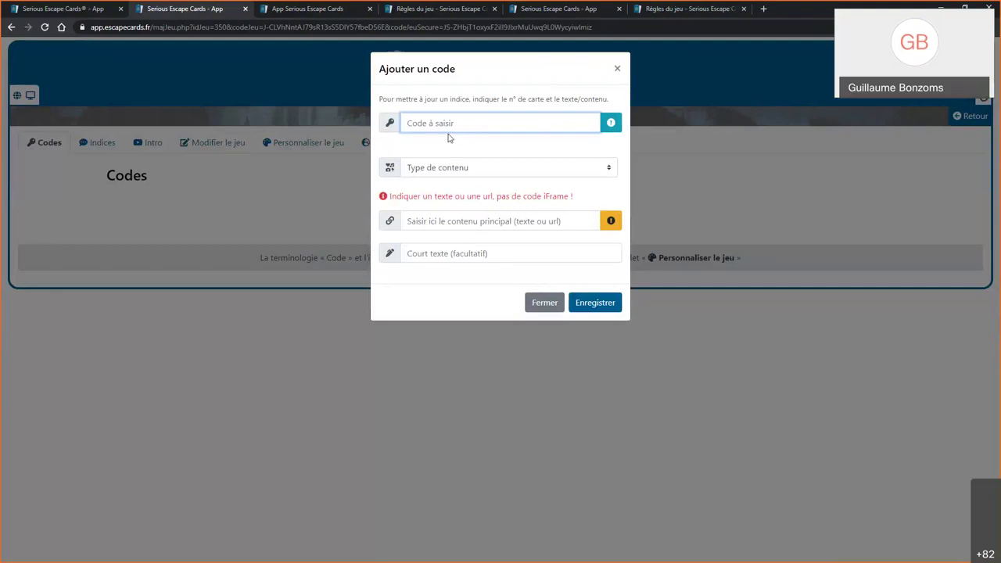
{"action": "left_click", "coordinate": [610, 123]}
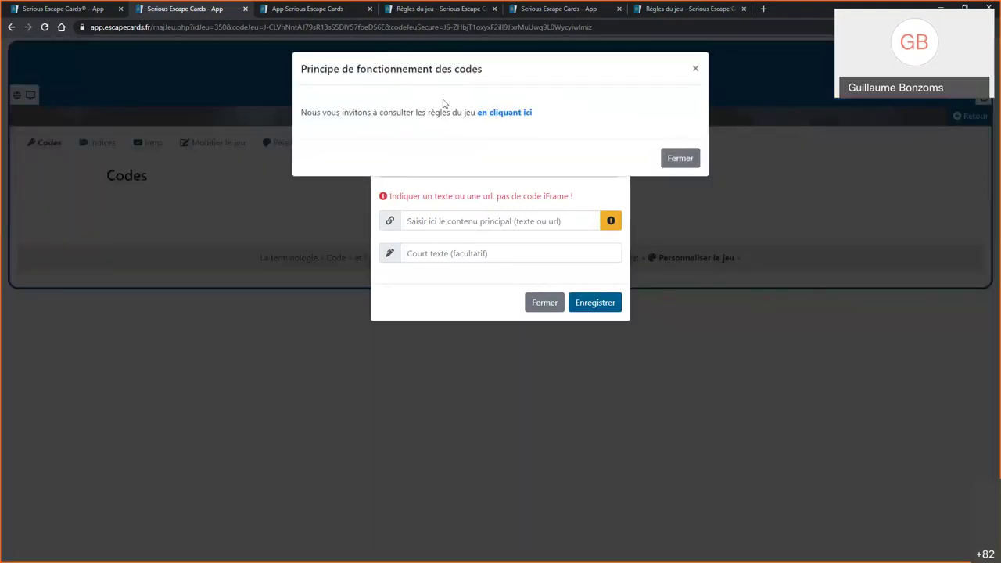
{"action": "left_click", "coordinate": [657, 157]}
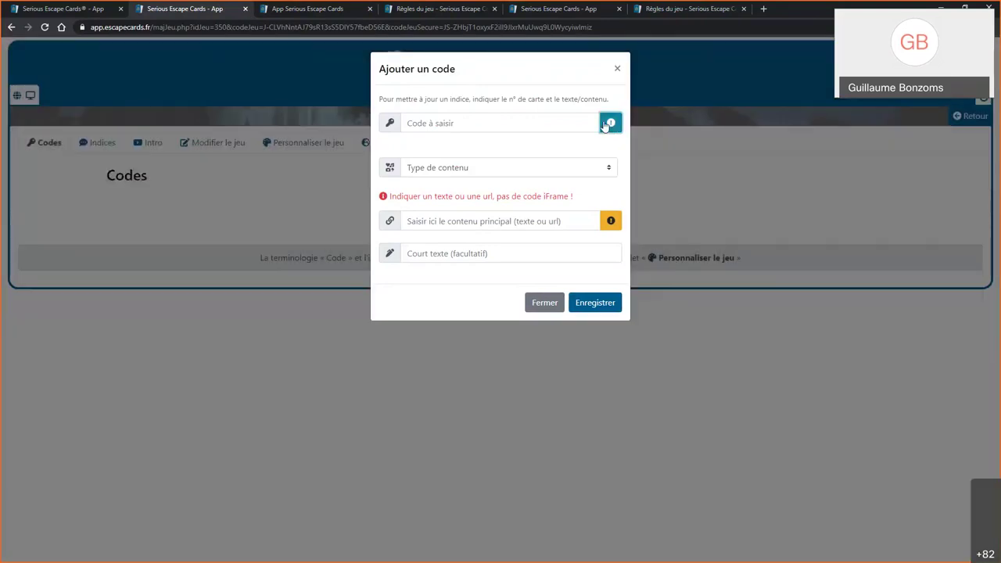
{"action": "left_click", "coordinate": [611, 220]}
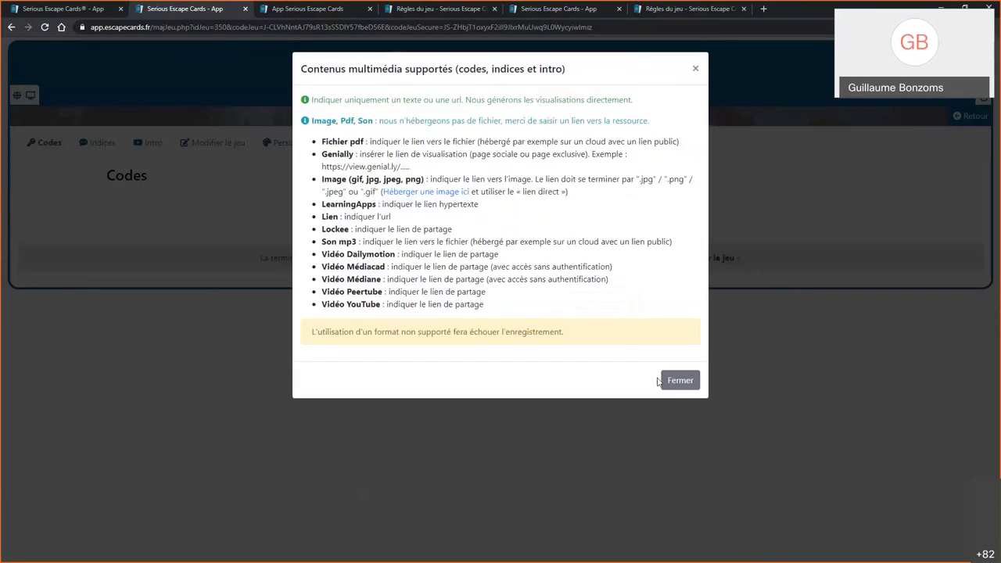
{"action": "left_click", "coordinate": [681, 381]}
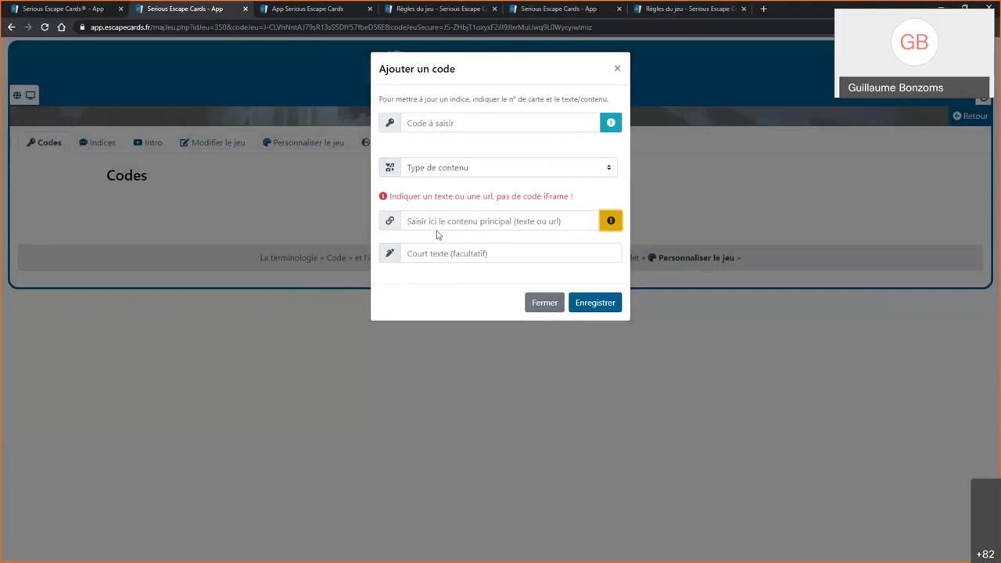
- Try to save code 123 with the content "Super ! Prendre la carte n°9" without choosing a content type
{"action": "left_click", "coordinate": [415, 222]}
{"action": "left_click", "coordinate": [429, 122]}
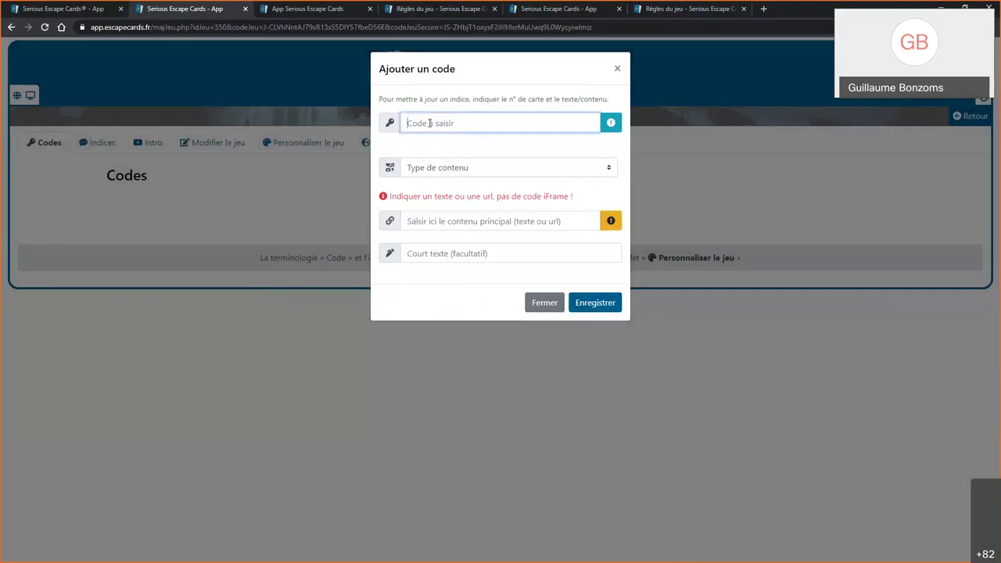
{"action": "type", "text": "123"}
{"action": "left_click", "coordinate": [454, 223]}
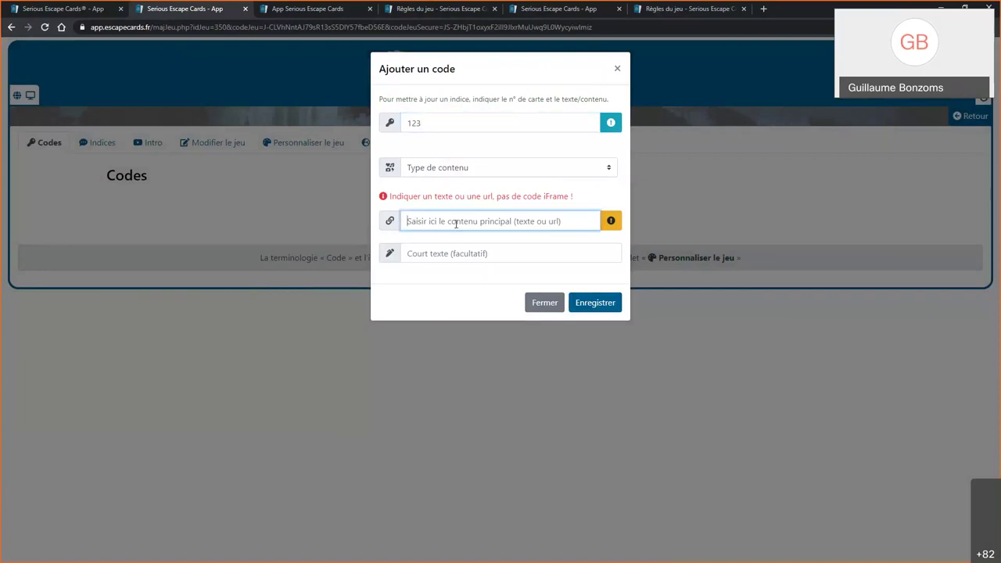
{"action": "type", "text": "Super ! P"}
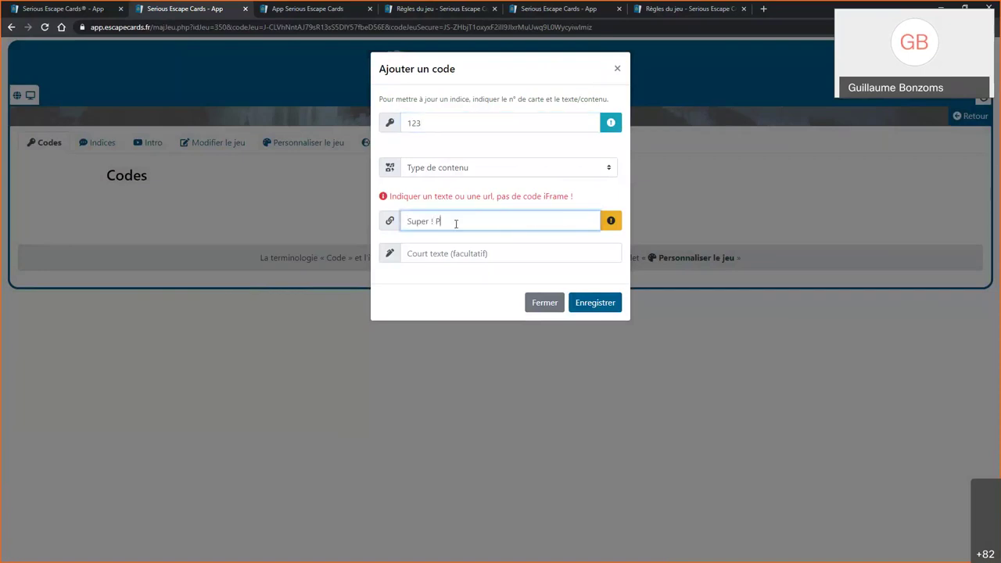
{"action": "type", "text": "rendre la carte n°9"}
{"action": "left_click", "coordinate": [591, 305]}
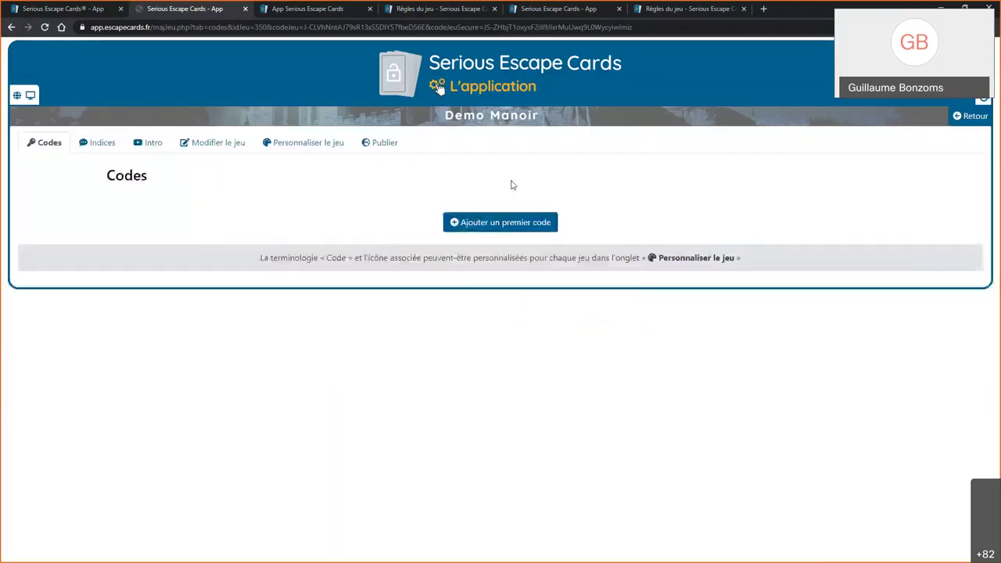
- Add code 123 with content type Texte and the content "Super ! Prendre la carte n°9"
{"action": "left_click", "coordinate": [493, 224]}
{"action": "left_click", "coordinate": [445, 169]}
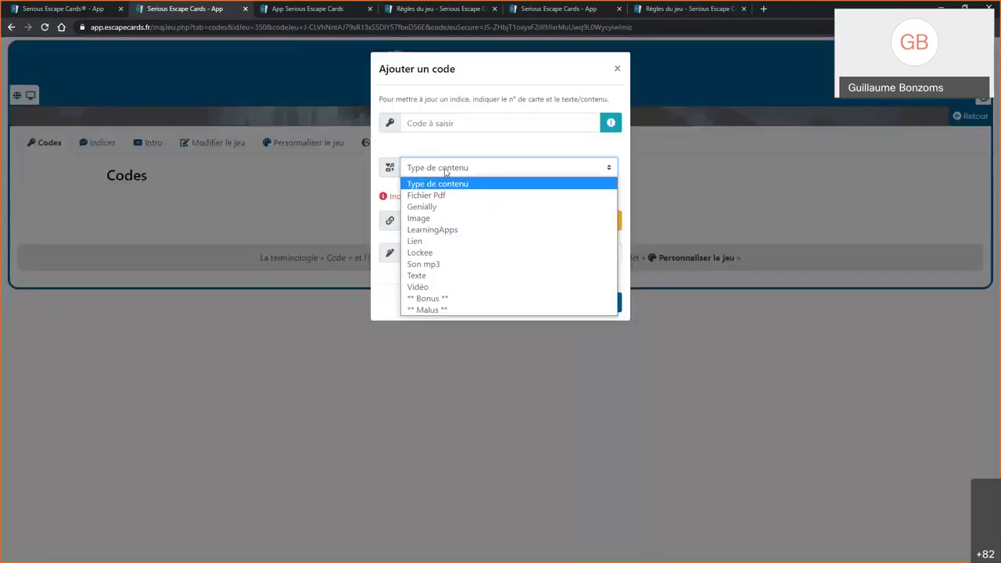
{"action": "left_click", "coordinate": [440, 275]}
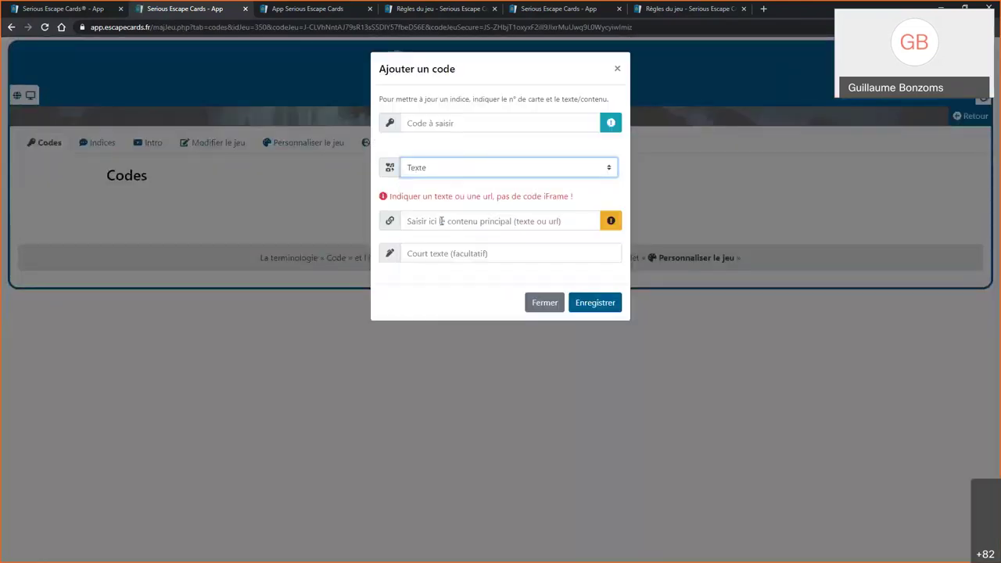
{"action": "left_click", "coordinate": [444, 122]}
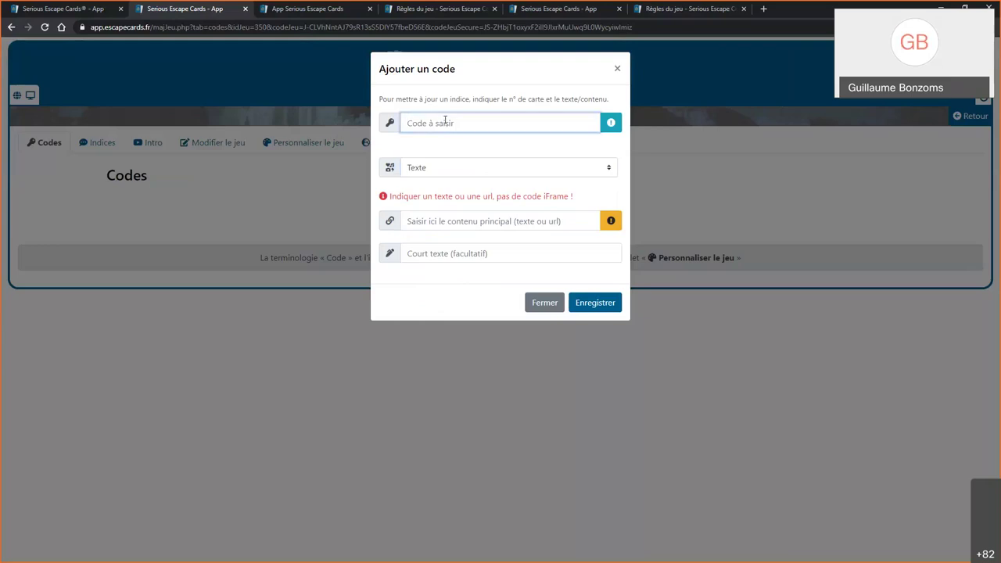
{"action": "type", "text": "123"}
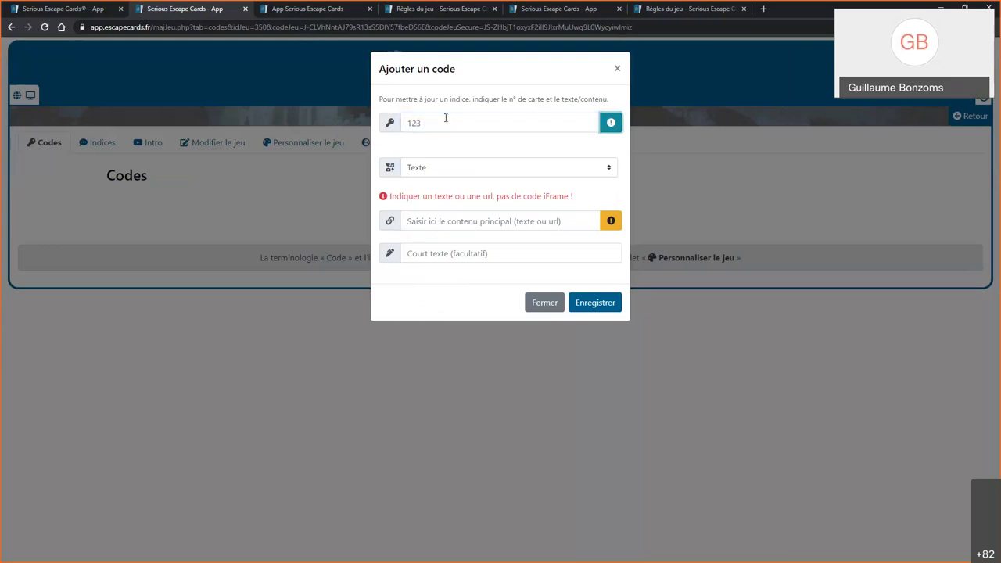
{"action": "key", "text": "Tab"}
{"action": "left_click", "coordinate": [502, 219]}
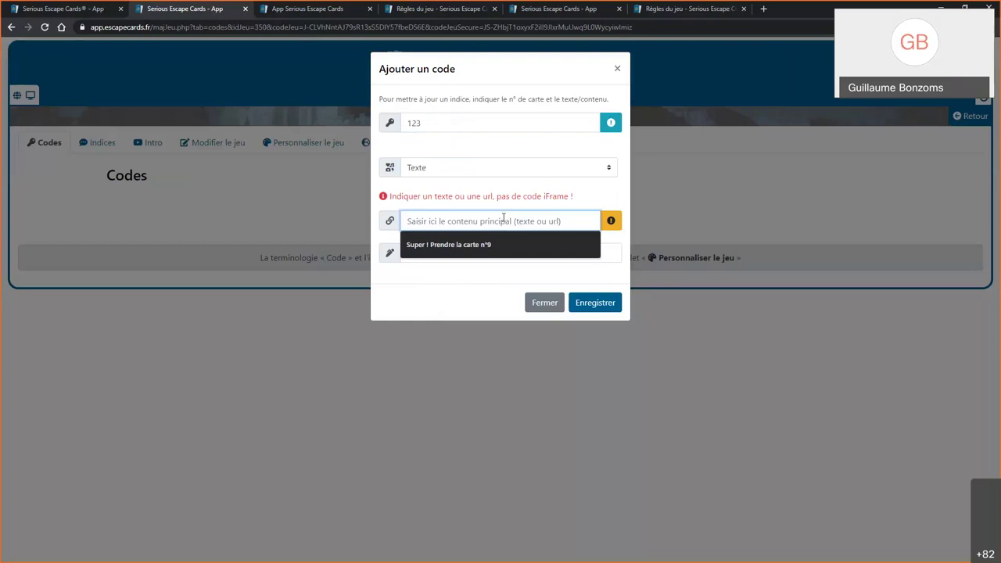
{"action": "left_click", "coordinate": [490, 246]}
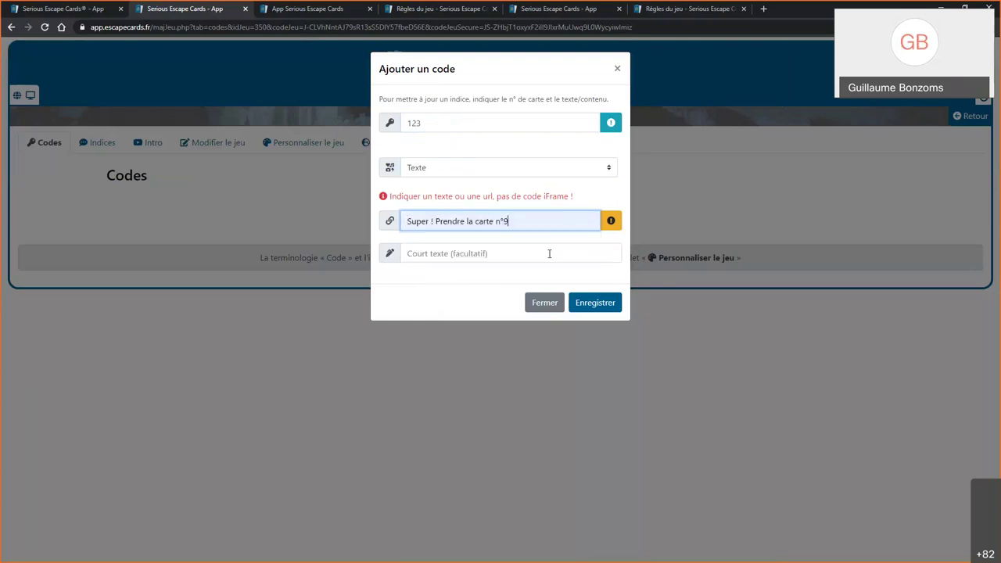
{"action": "left_click", "coordinate": [589, 305]}
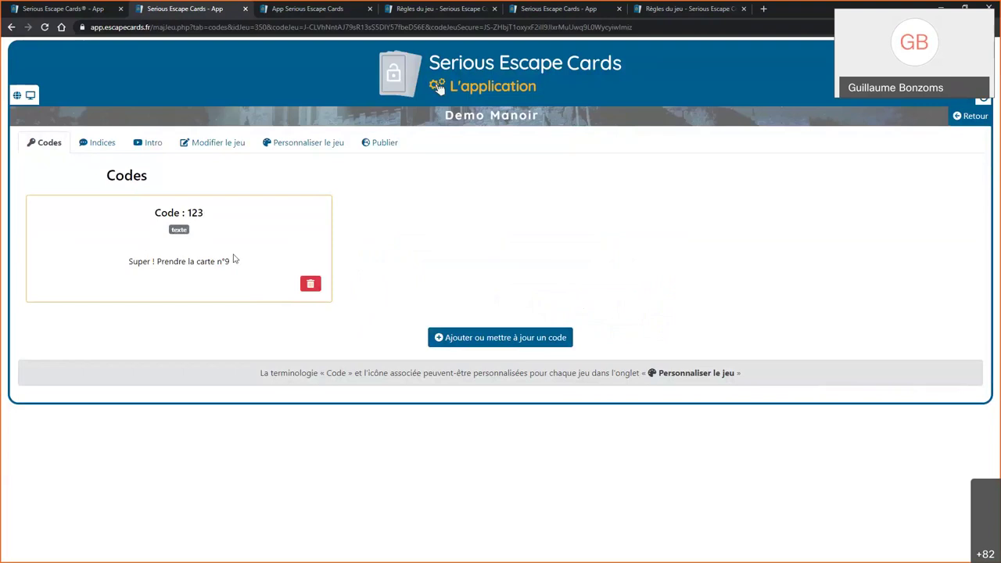
{"action": "left_click", "coordinate": [509, 341]}
{"action": "left_click", "coordinate": [617, 68]}
- Set the game type to Compte à rebours (Minuteur) in the game's details and read the explanation of the game types
{"action": "left_click", "coordinate": [199, 143]}
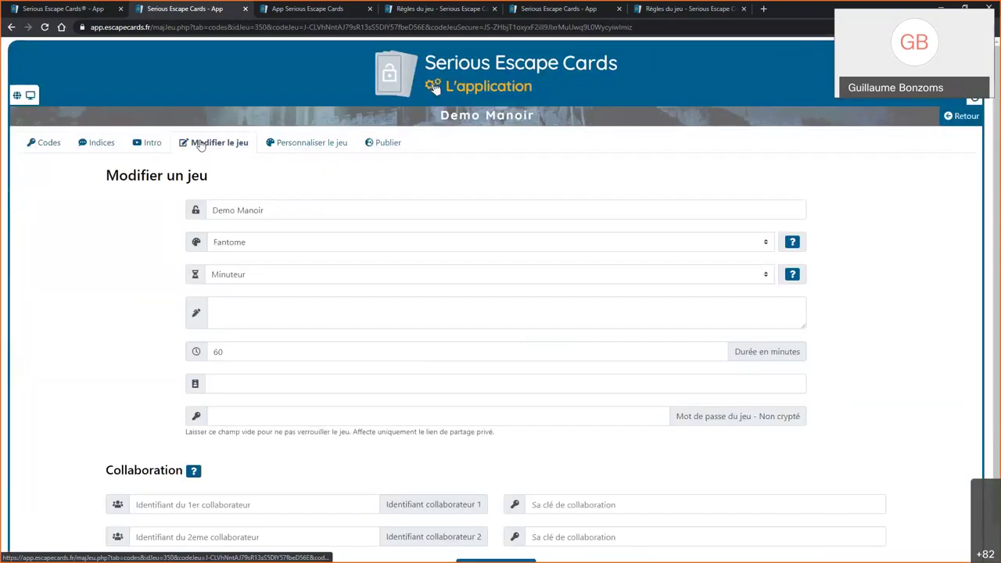
{"action": "left_click", "coordinate": [277, 281]}
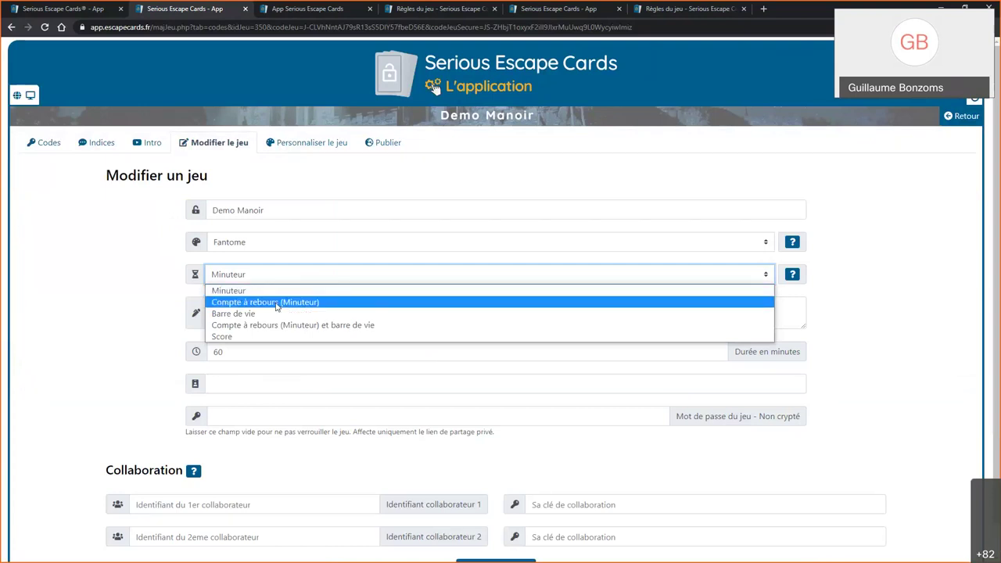
{"action": "left_click", "coordinate": [276, 306]}
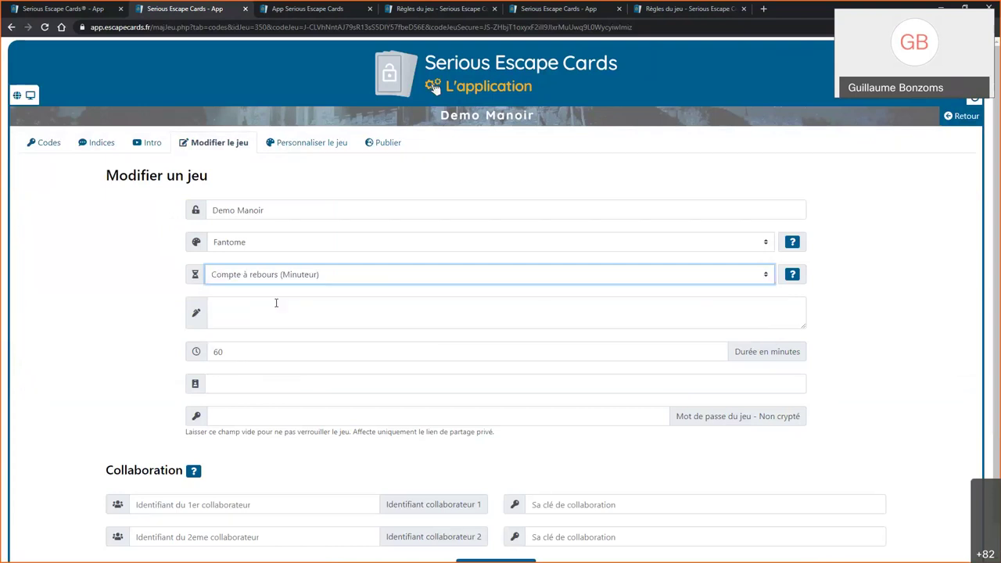
{"action": "left_click", "coordinate": [320, 274]}
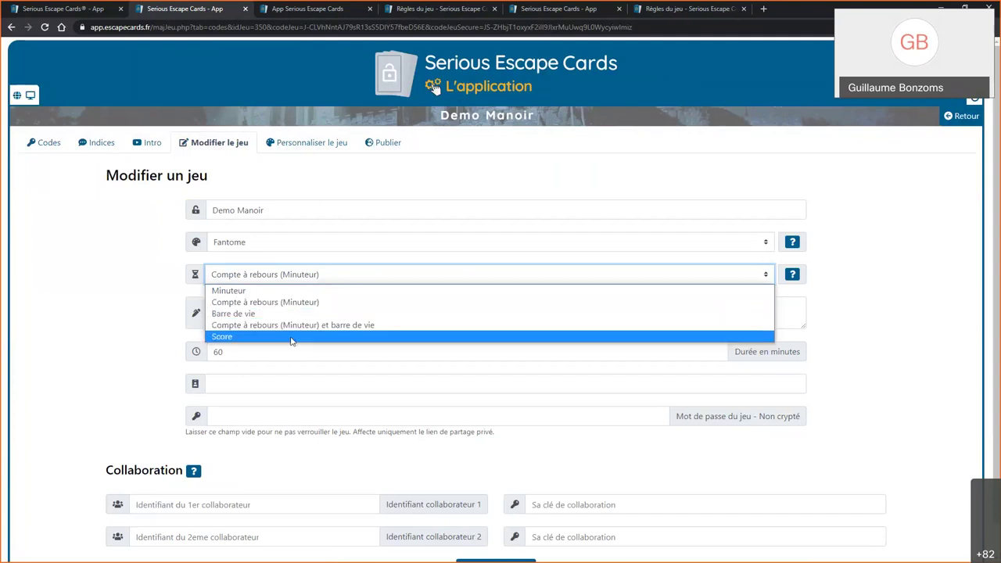
{"action": "left_click", "coordinate": [792, 273]}
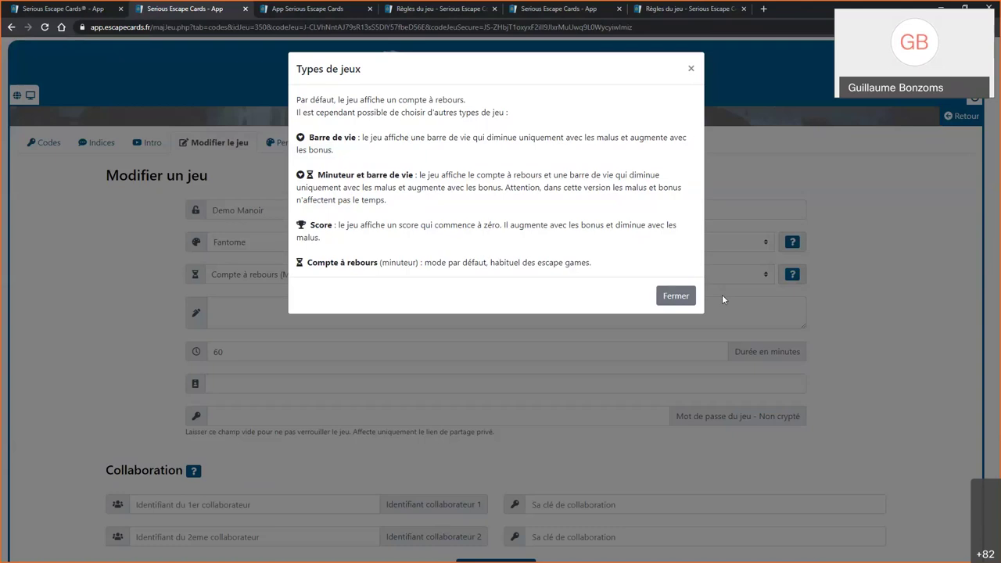
{"action": "left_click", "coordinate": [676, 296]}
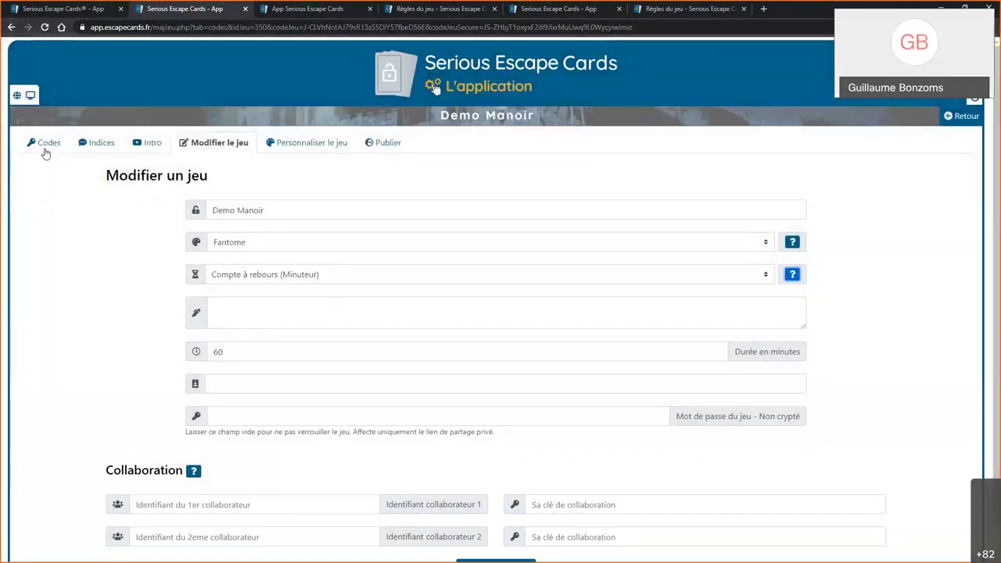
- Examine the Bonus and Malus content types for codes and the malus, bonus and hint time parameters in the game's customization
{"action": "left_click", "coordinate": [45, 144]}
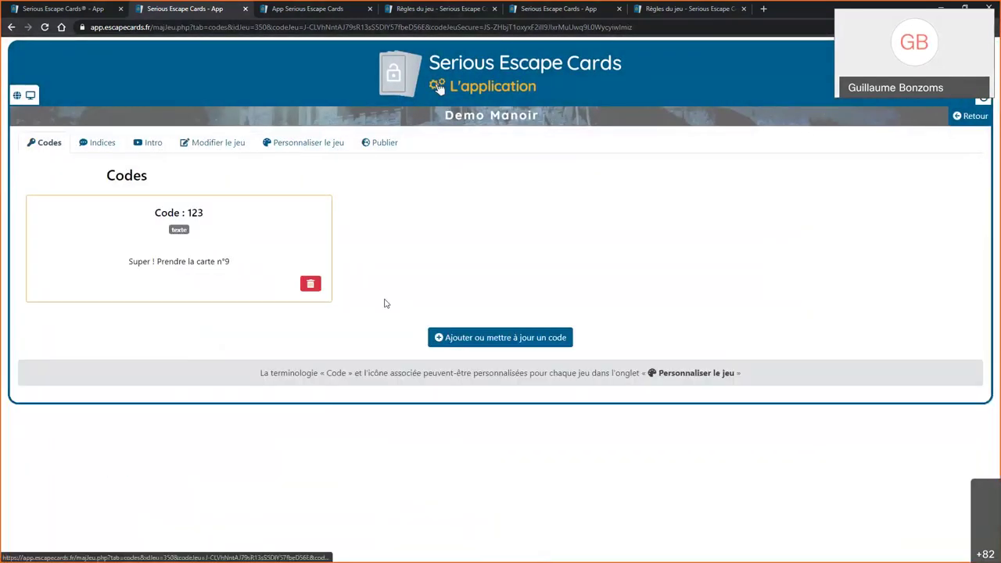
{"action": "left_click", "coordinate": [445, 337]}
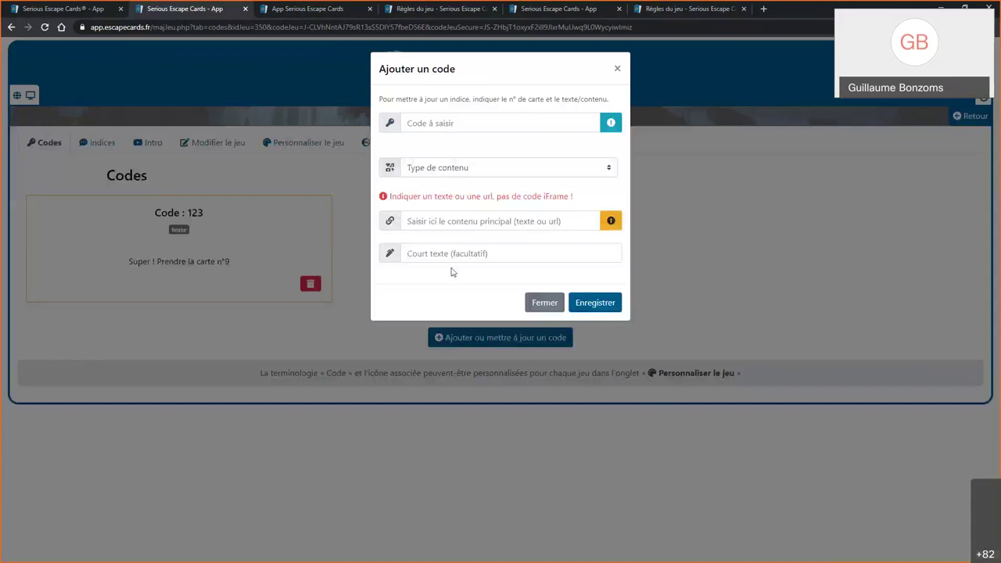
{"action": "left_click", "coordinate": [462, 168]}
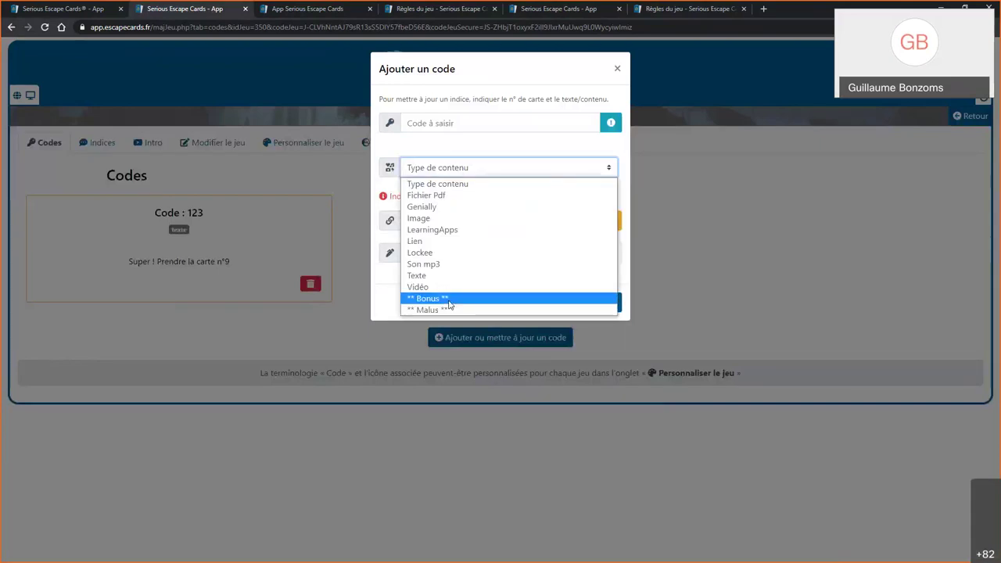
{"action": "left_click", "coordinate": [305, 173]}
{"action": "left_click", "coordinate": [332, 149]}
{"action": "scroll", "coordinate": [501, 331], "scroll_direction": "down", "scroll_amount": 10}
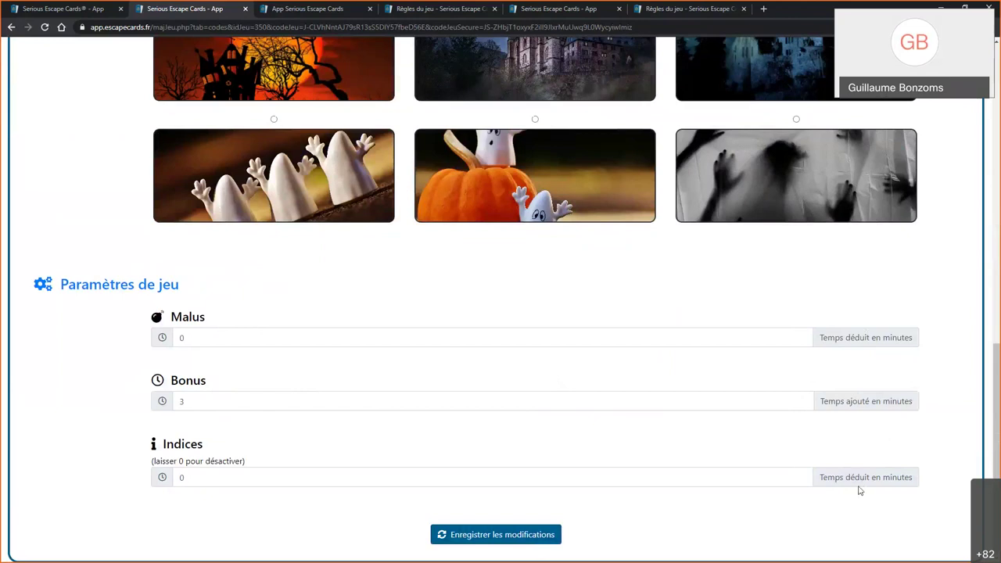
{"action": "scroll", "coordinate": [415, 311], "scroll_direction": "up", "scroll_amount": 5}
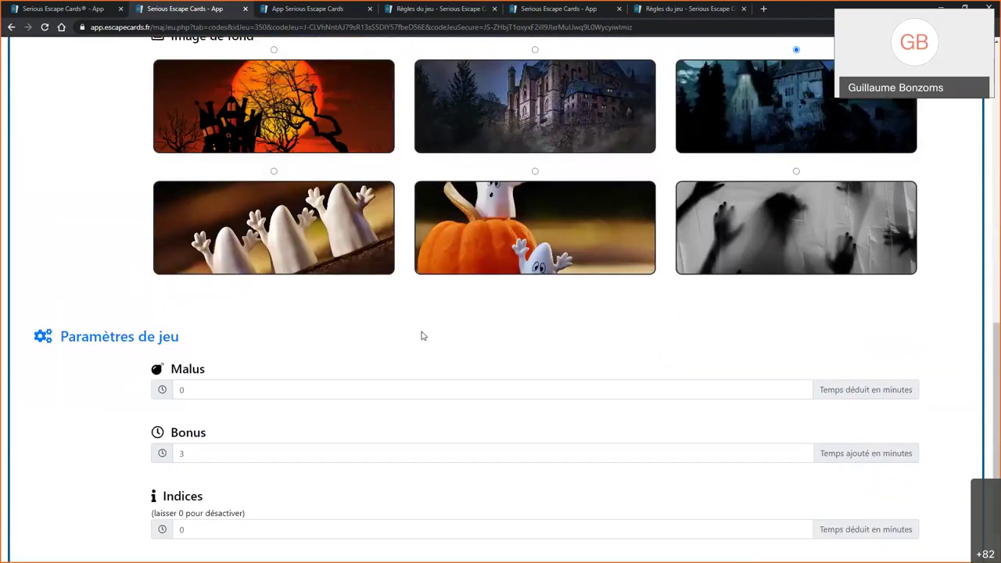
{"action": "scroll", "coordinate": [422, 338], "scroll_direction": "up", "scroll_amount": 4}
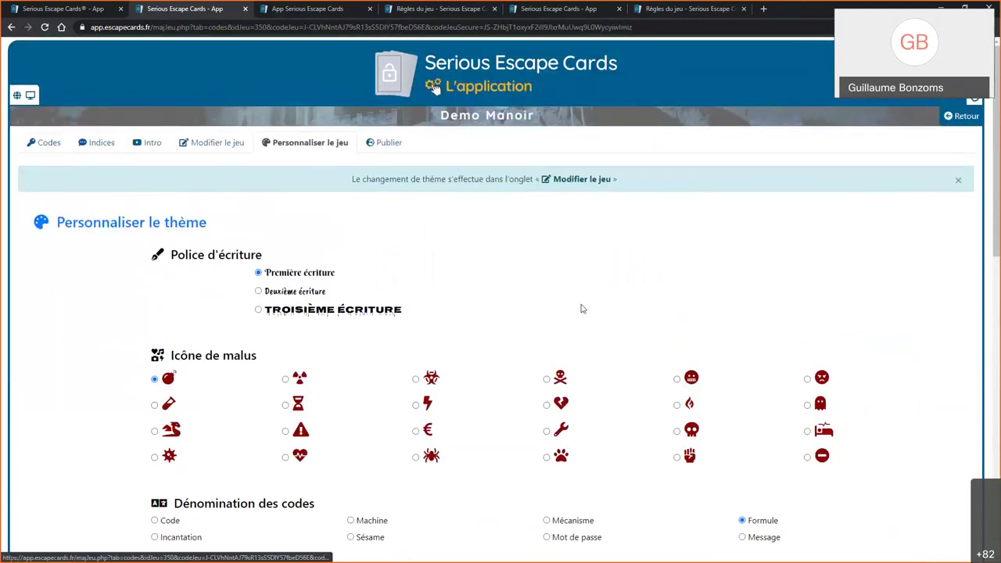
- Review the content types offered for a new code again, close the form without adding one and go to the game's hints
{"action": "left_click", "coordinate": [35, 147]}
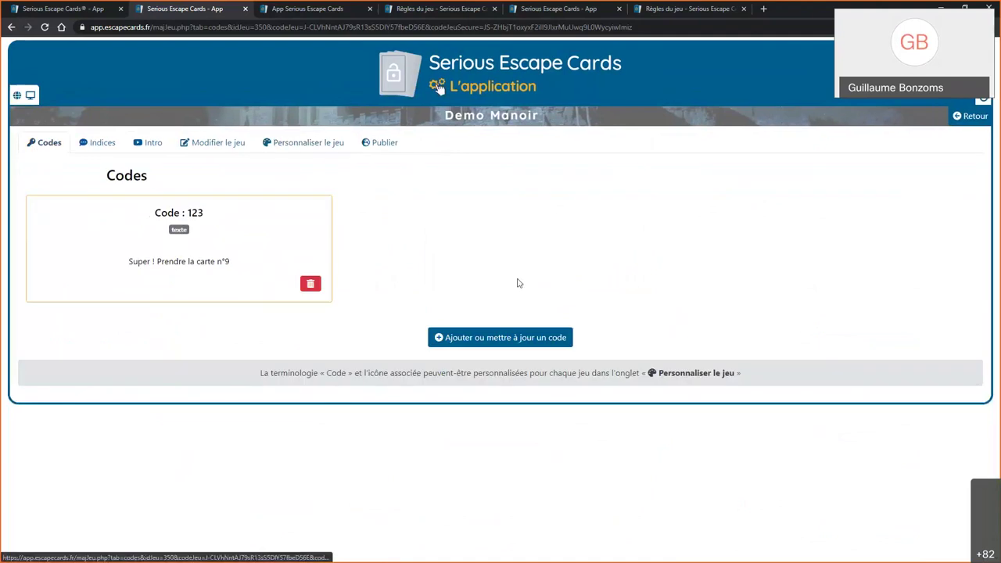
{"action": "left_click", "coordinate": [494, 338]}
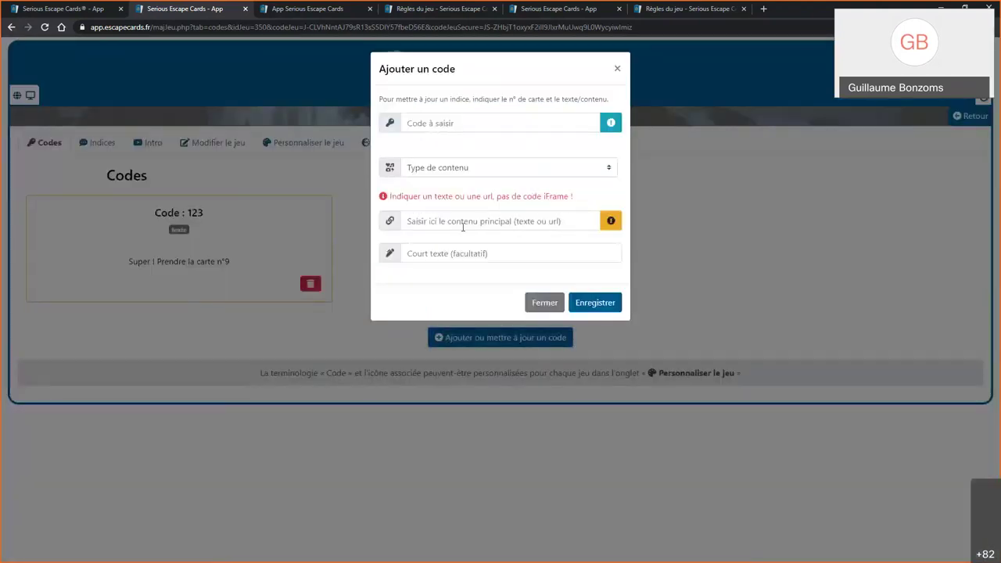
{"action": "left_click", "coordinate": [453, 169]}
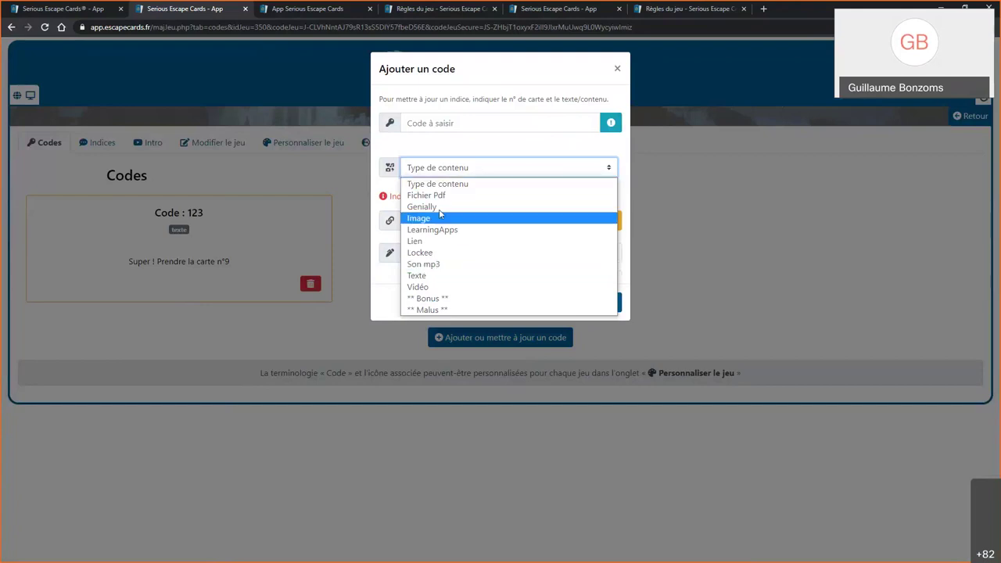
{"action": "left_click", "coordinate": [485, 148]}
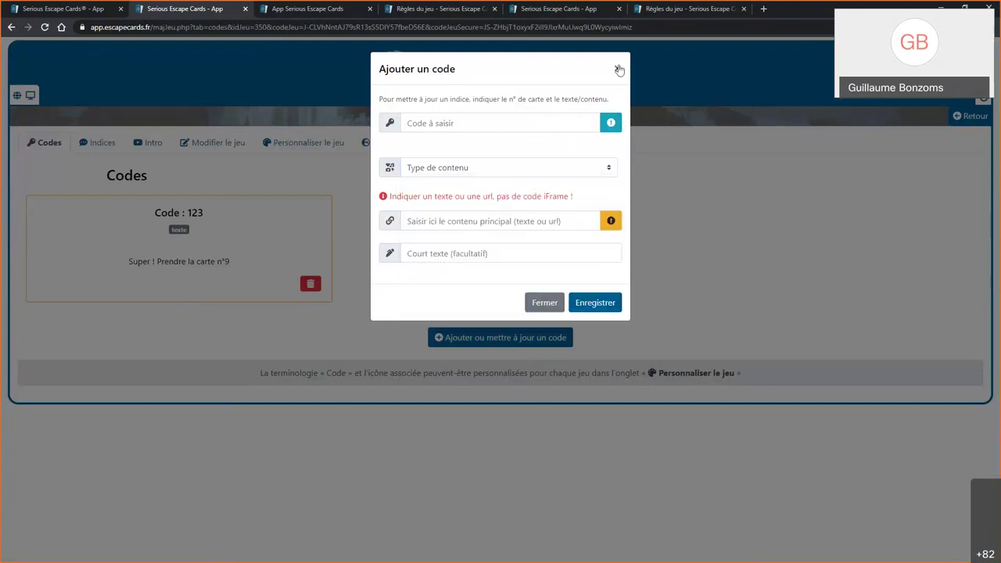
{"action": "left_click", "coordinate": [617, 69]}
{"action": "left_click", "coordinate": [95, 145]}
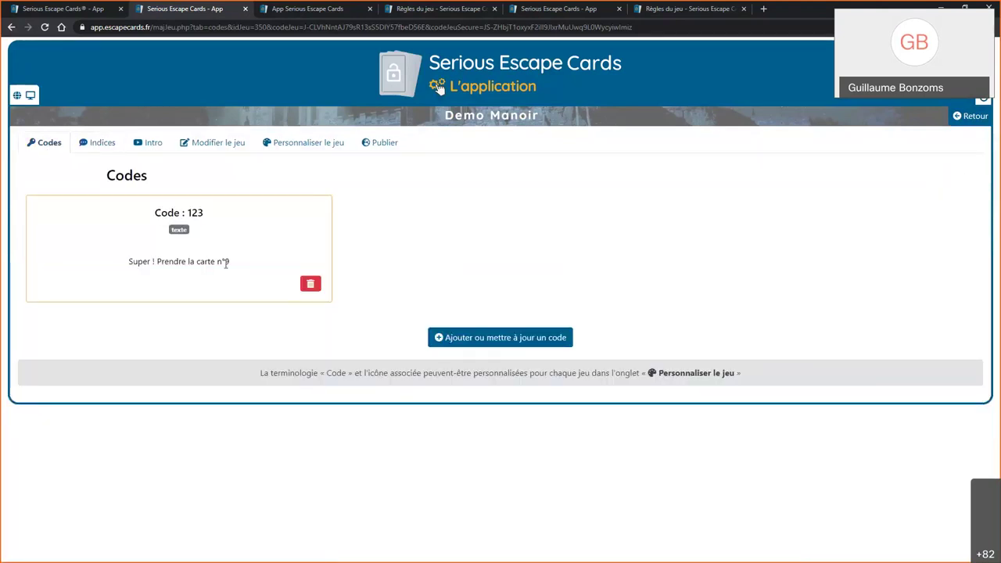
- Add a hint for card 9 with content type Texte and the content "Regardez-bien le clavier", leaving the short text empty
{"action": "left_click", "coordinate": [99, 147]}
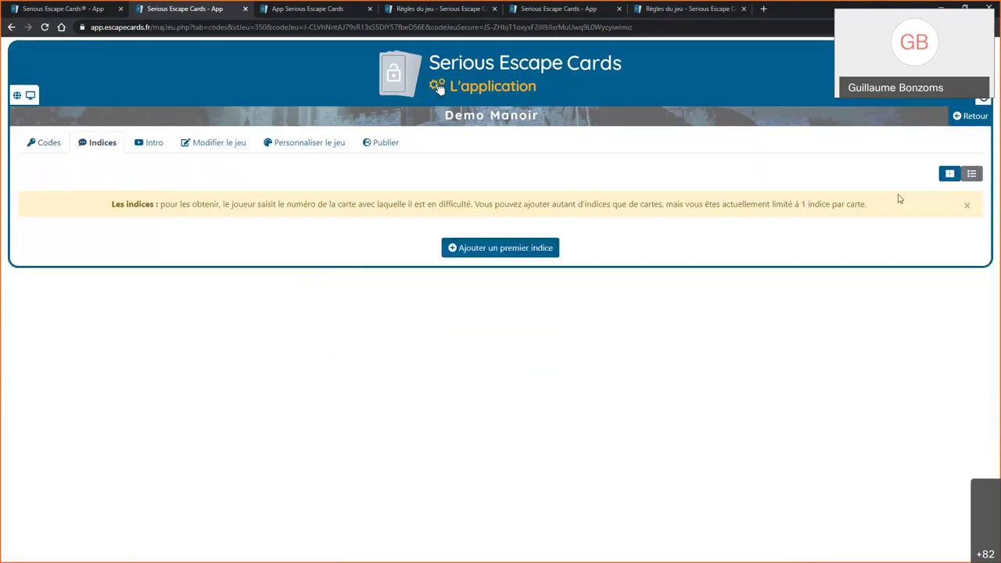
{"action": "left_click", "coordinate": [502, 248]}
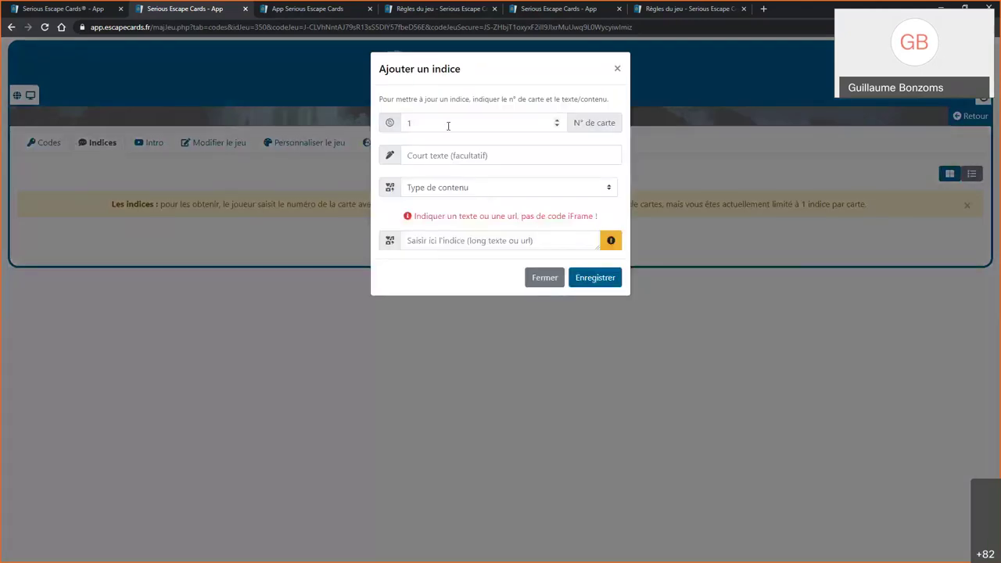
{"action": "type", "text": "9"}
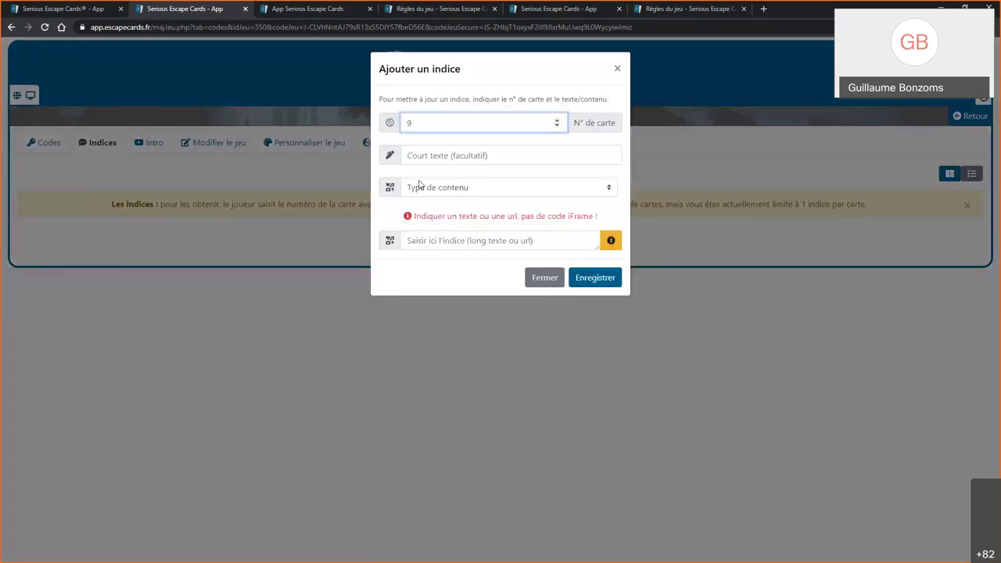
{"action": "left_click", "coordinate": [451, 157]}
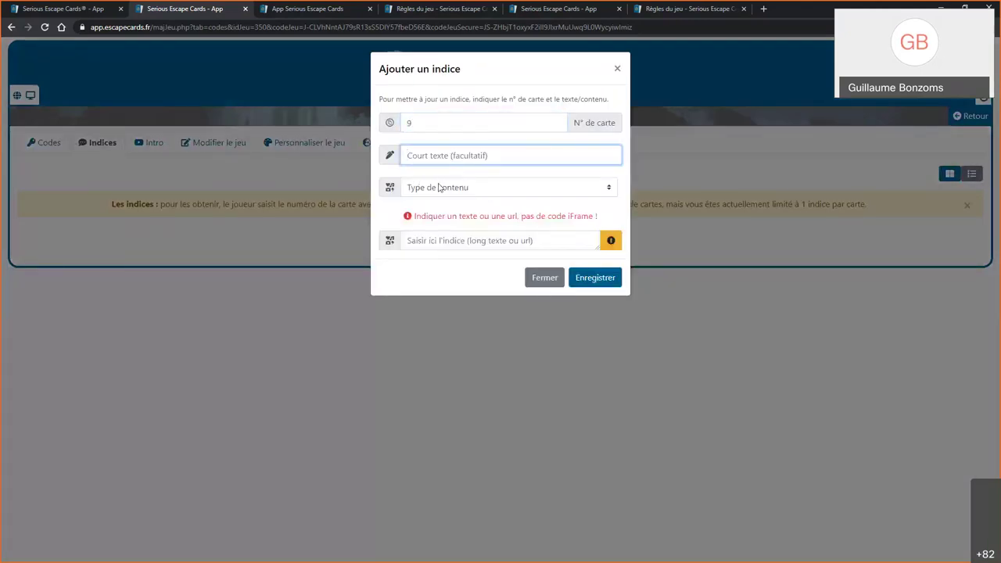
{"action": "left_click", "coordinate": [438, 187]}
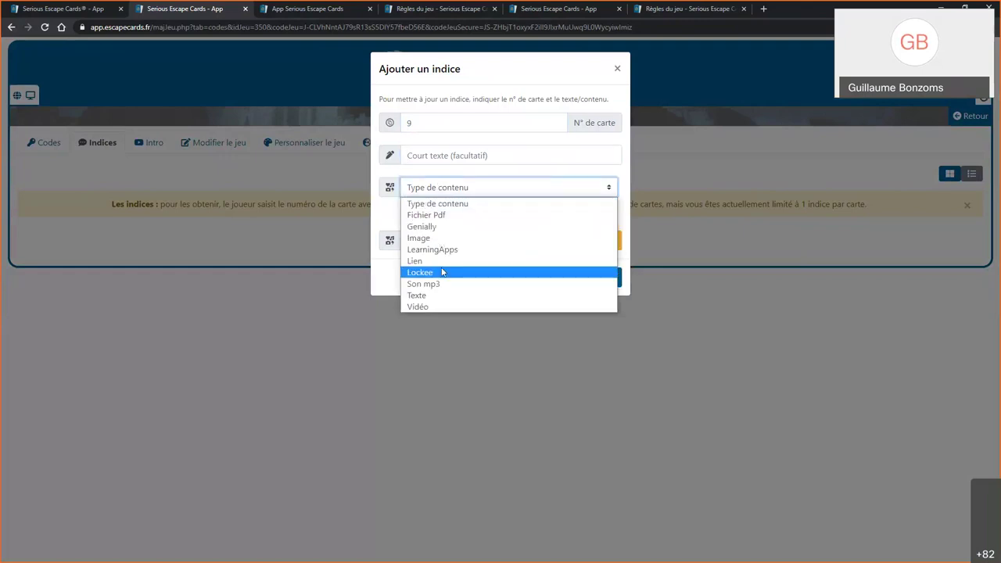
{"action": "left_click", "coordinate": [440, 295]}
{"action": "left_click", "coordinate": [443, 243]}
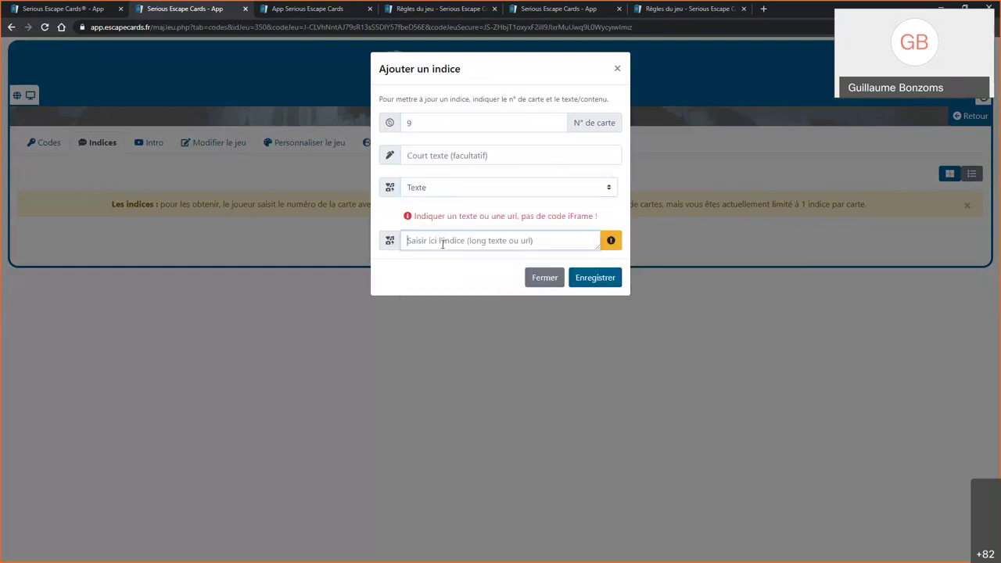
{"action": "type", "text": "Regardez-"}
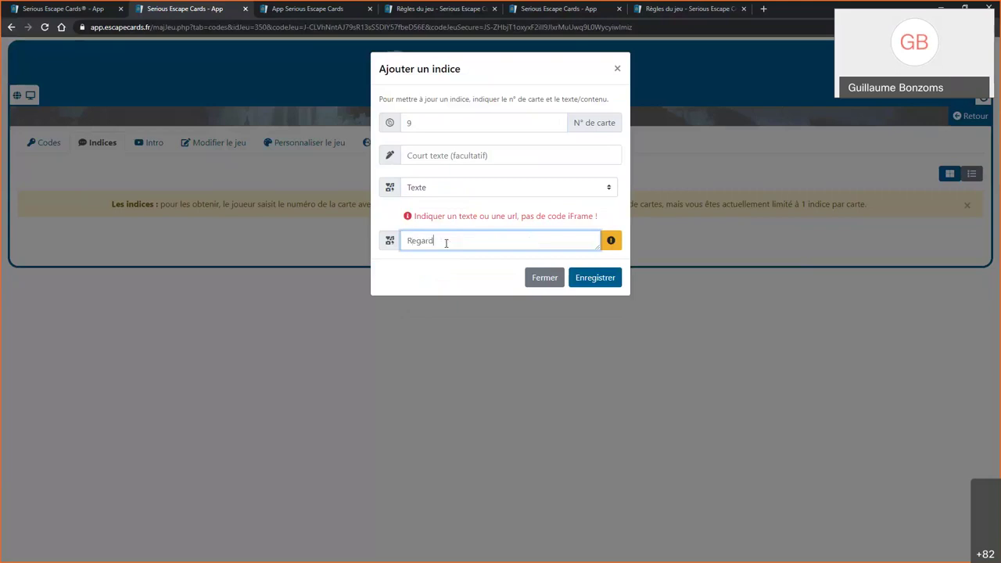
{"action": "type", "text": "bien le clavier"}
{"action": "left_click", "coordinate": [595, 285]}
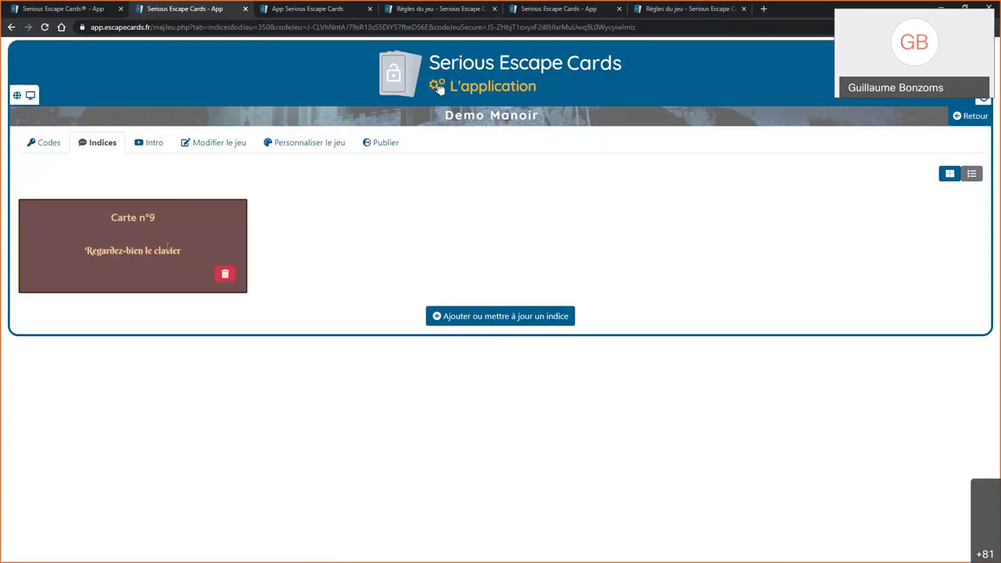
- View the game's hints as a list, restore the card layout and return to the game's codes
{"action": "left_click", "coordinate": [973, 175]}
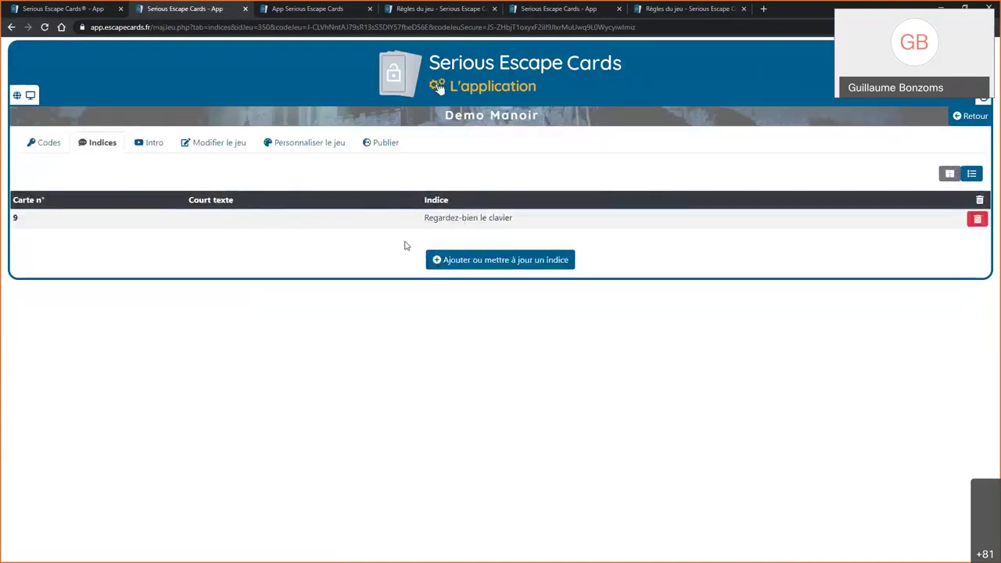
{"action": "left_click", "coordinate": [950, 173]}
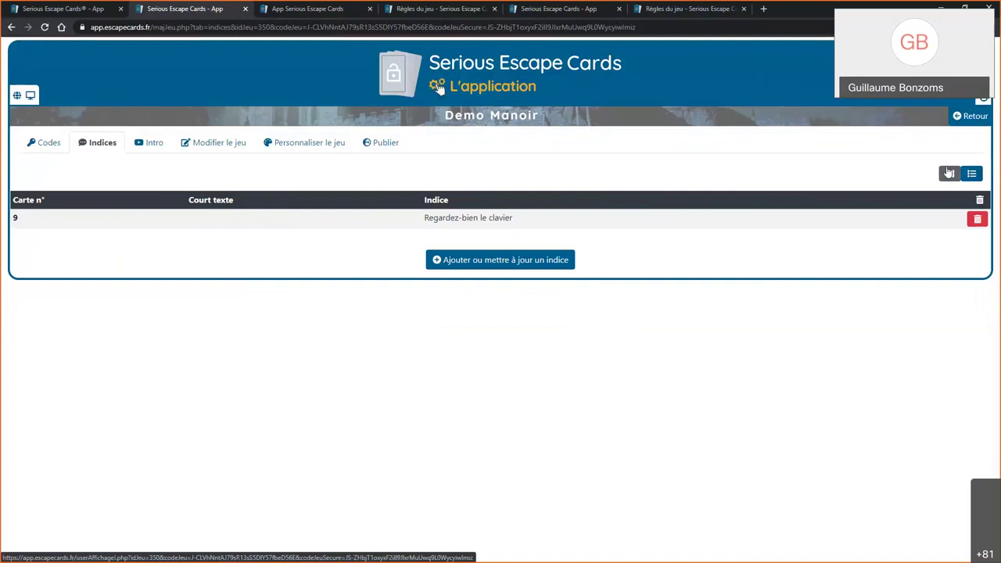
{"action": "left_click", "coordinate": [950, 173]}
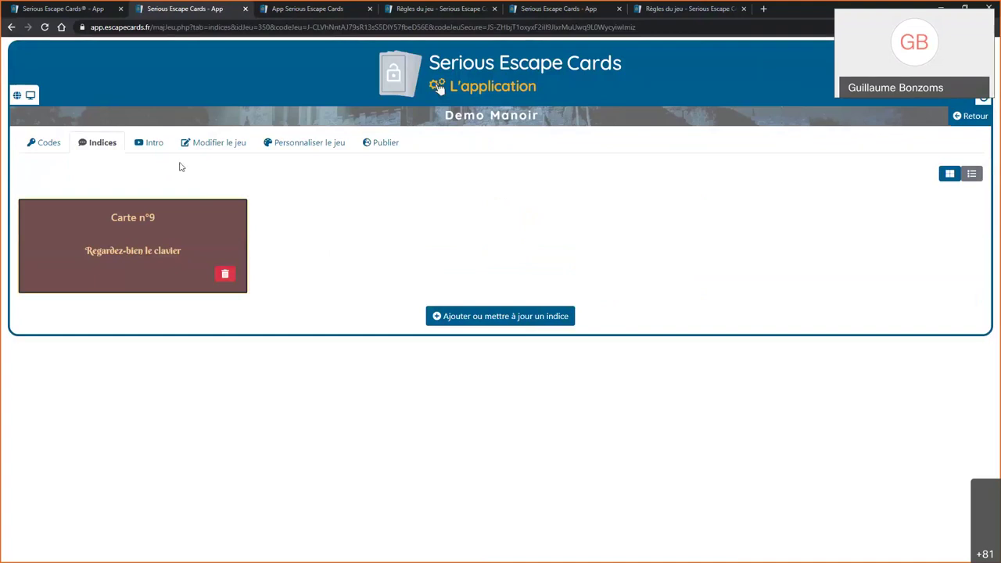
{"action": "left_click", "coordinate": [45, 143]}
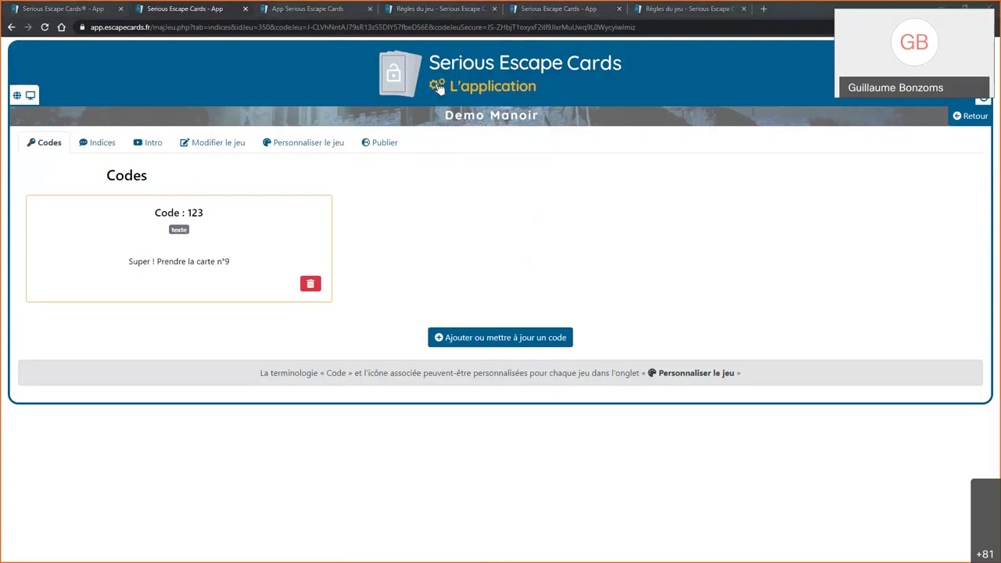
{"action": "key", "text": "alt+Tab"}
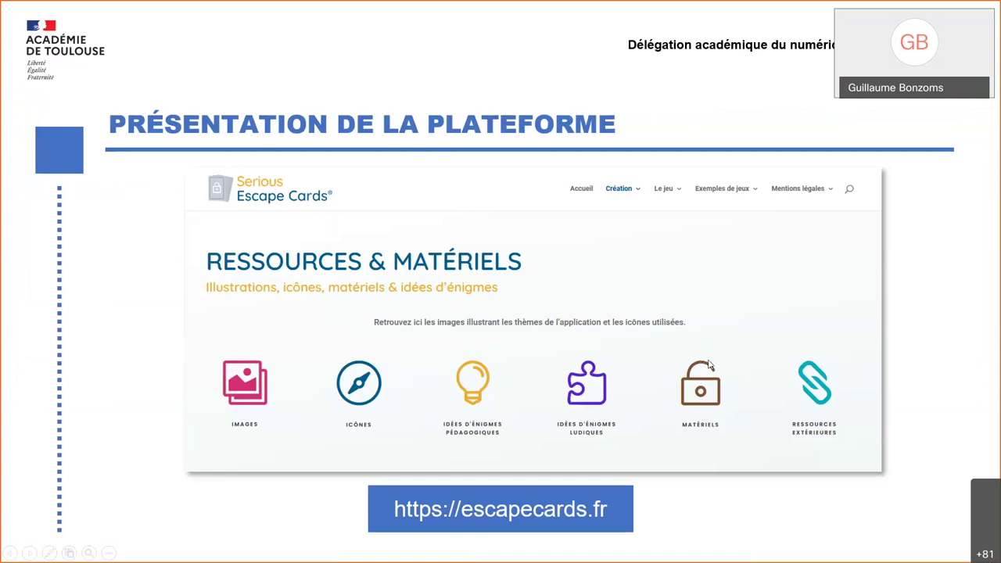
{"action": "left_click", "coordinate": [715, 292]}
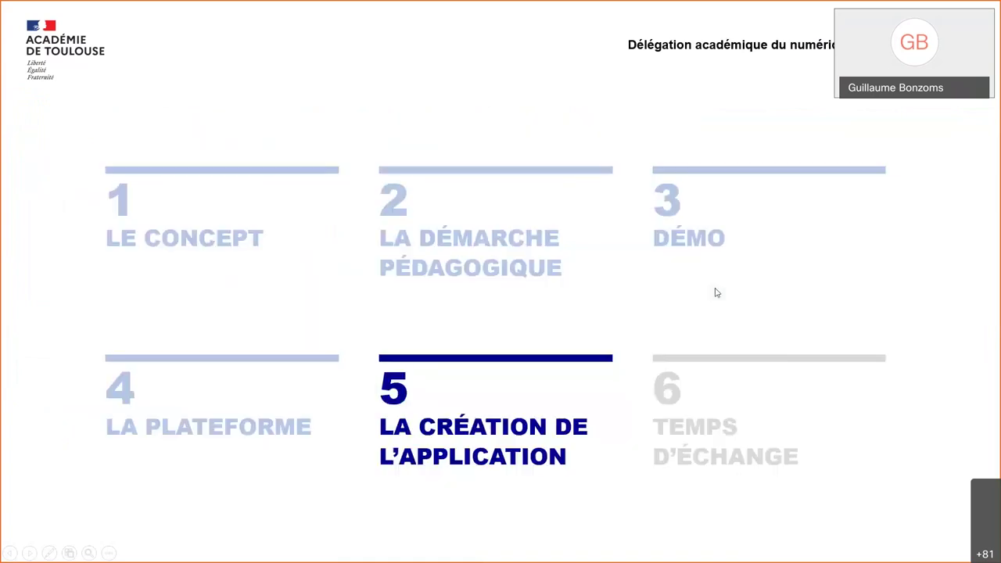
{"action": "left_click", "coordinate": [715, 292]}
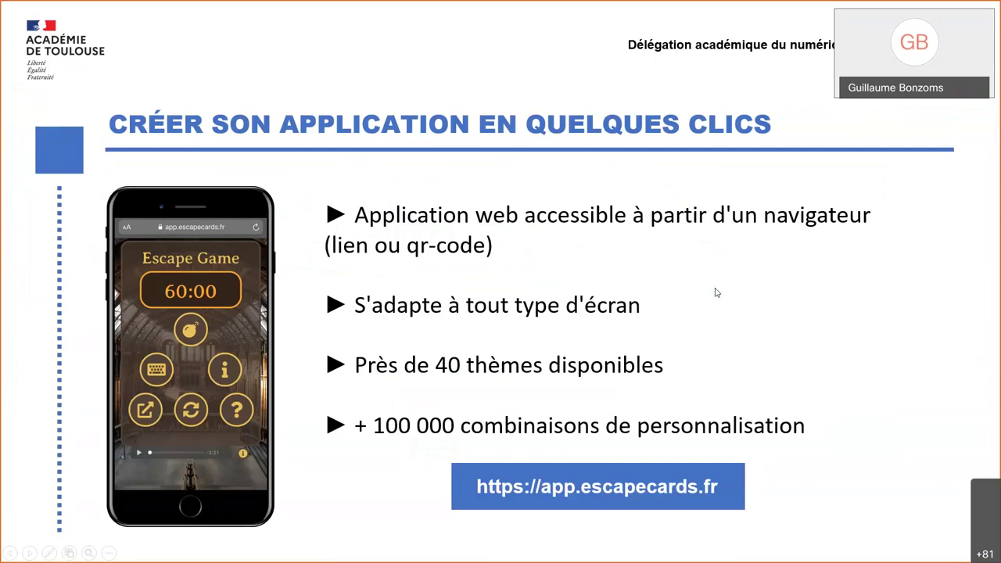